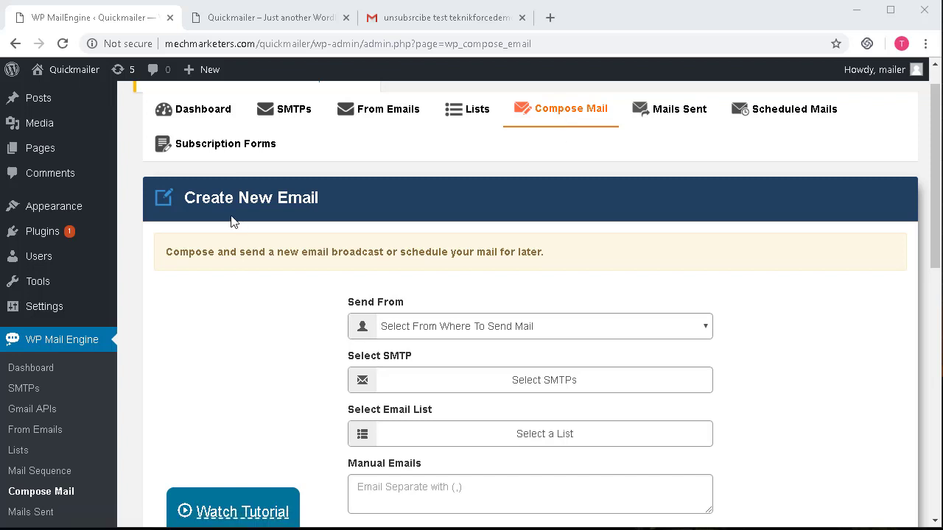
- Scroll down the Create New Email form and open the Send From dropdown
scroll(436, 325, "down", 1)
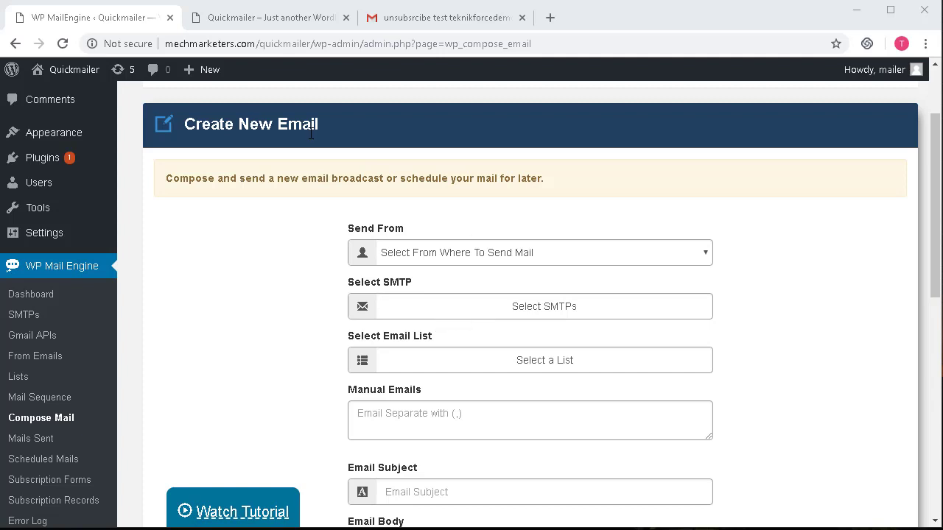
scroll(429, 177, "down", 1)
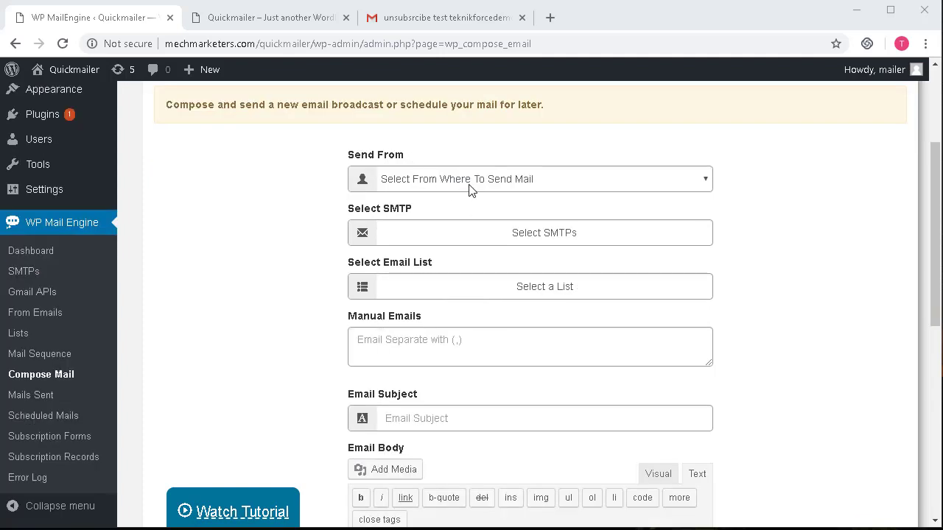
left_click(466, 187)
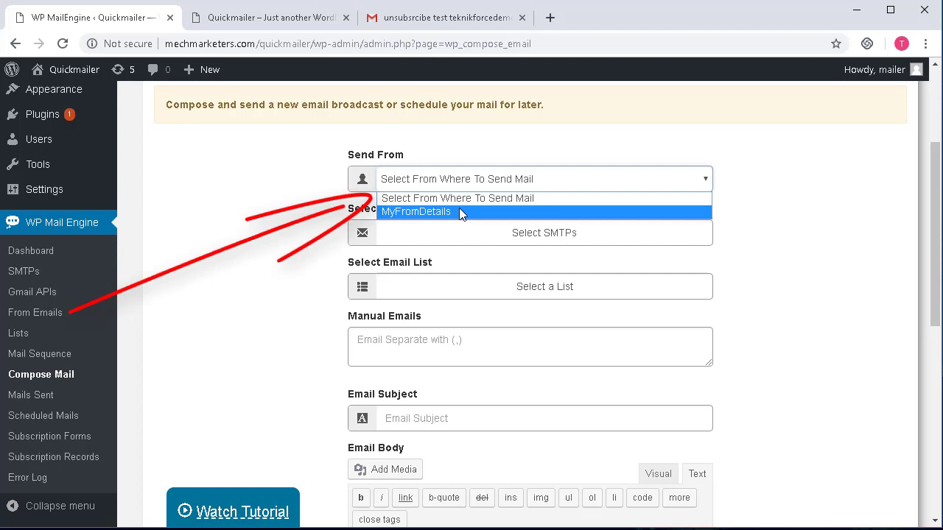
- Choose MyFromDetails as sender and tick WordPress Mail, Gmail API and Gmails SMTP server
left_click(459, 211)
left_click(484, 233)
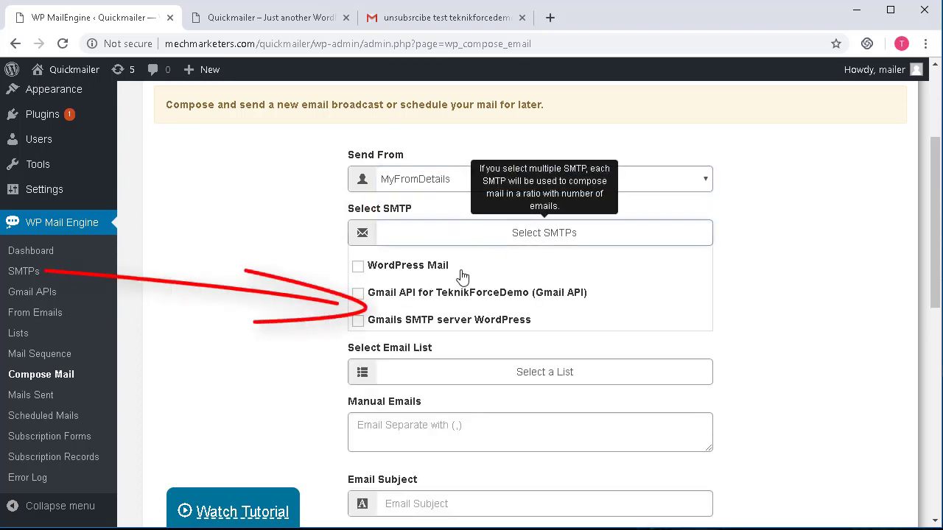
left_click_drag(458, 274, 371, 275)
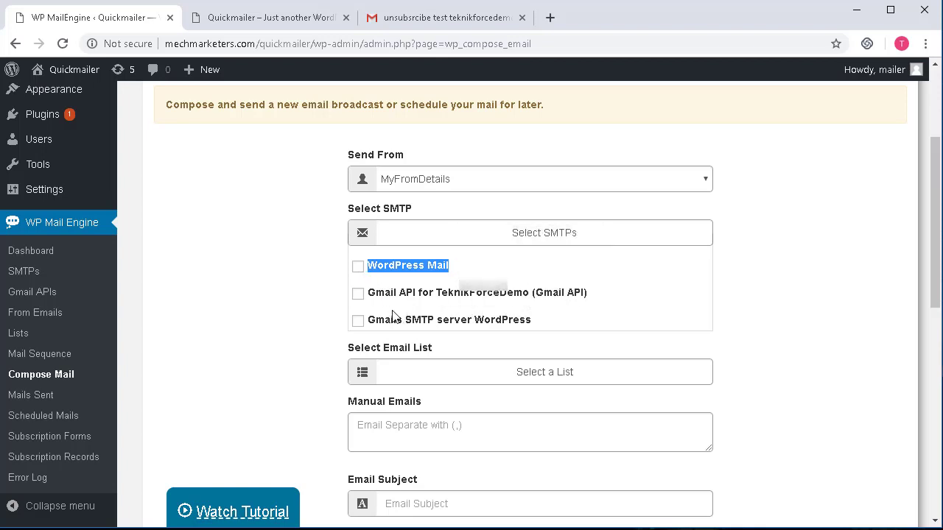
left_click(372, 301)
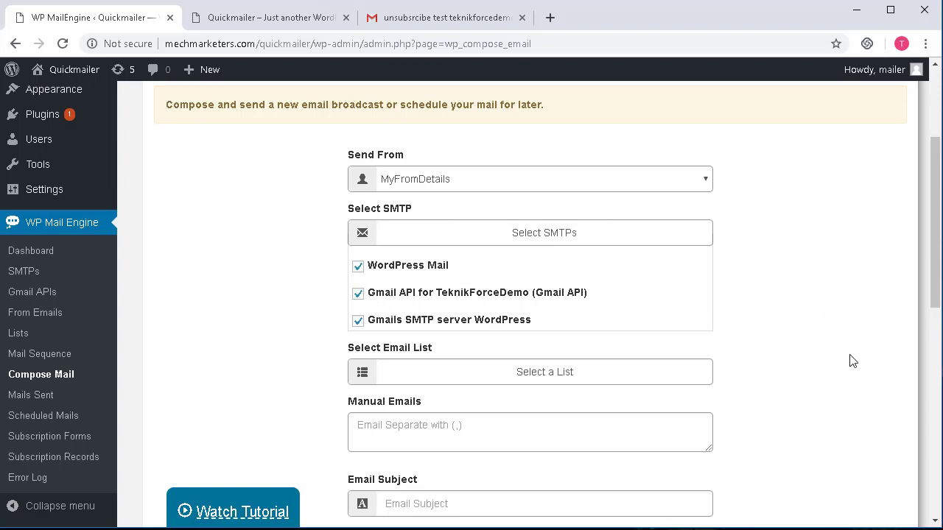
- Add VisitorsList1 and VisitorsList2 as the recipient lists
left_click(511, 381)
scroll(456, 332, "down", 2)
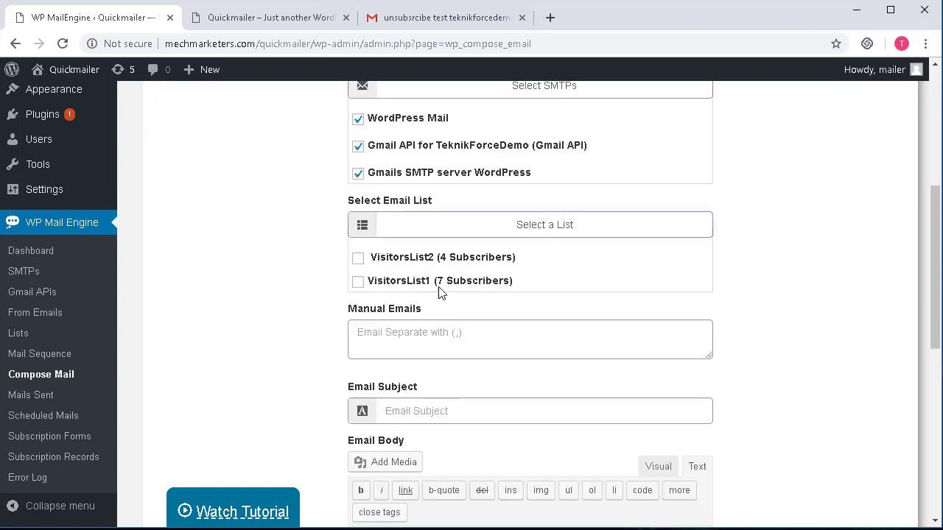
left_click(358, 280)
left_click(358, 257)
scroll(626, 283, "down", 1)
- Enter the subject 'Welcome to our email list' and start writing the email body
left_click(626, 283)
left_click(615, 337)
left_click(610, 364)
scroll(623, 364, "down", 2)
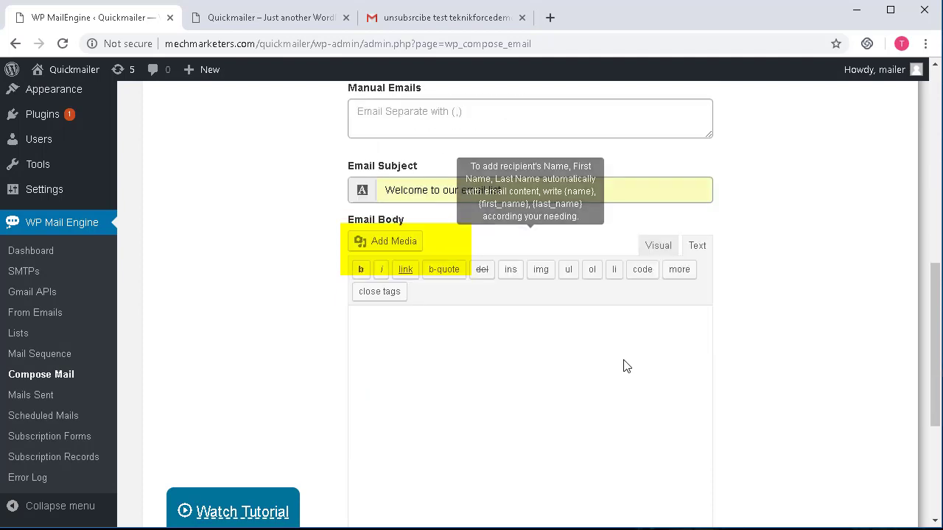
left_click(547, 317)
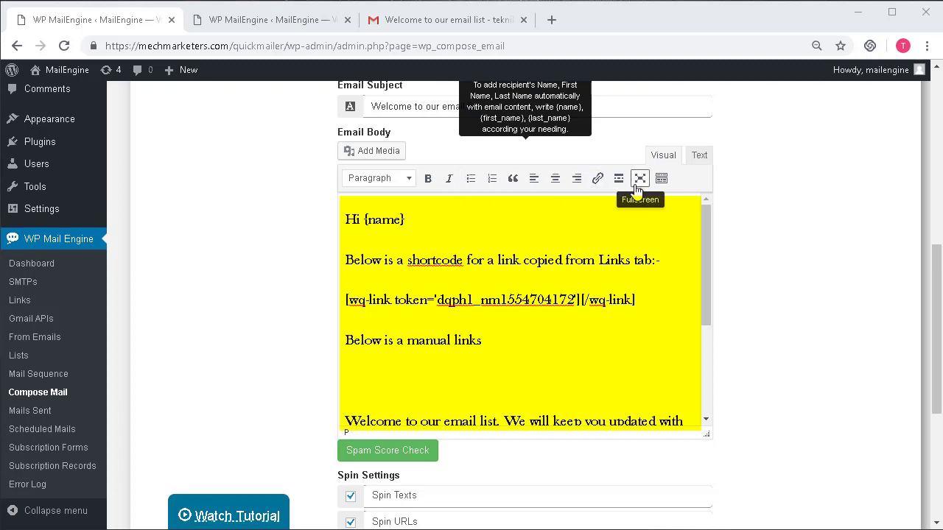
left_click(700, 157)
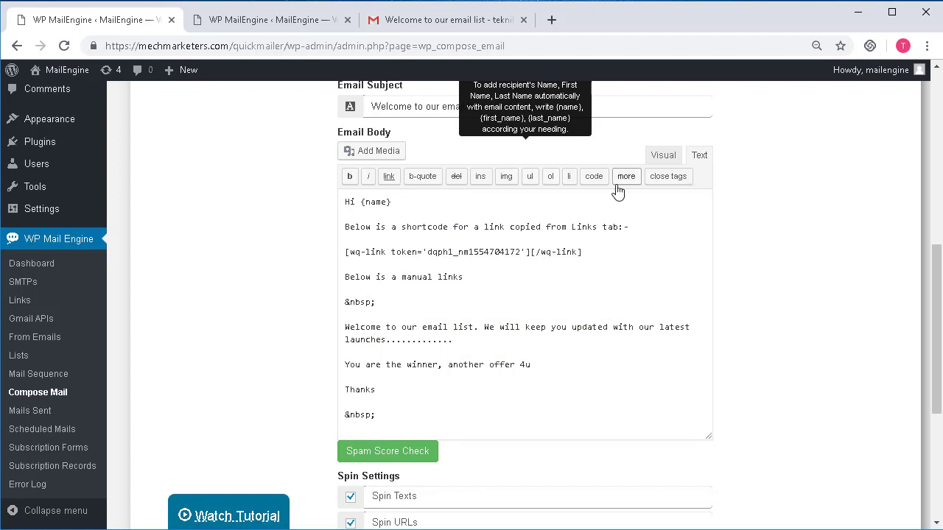
left_click(665, 157)
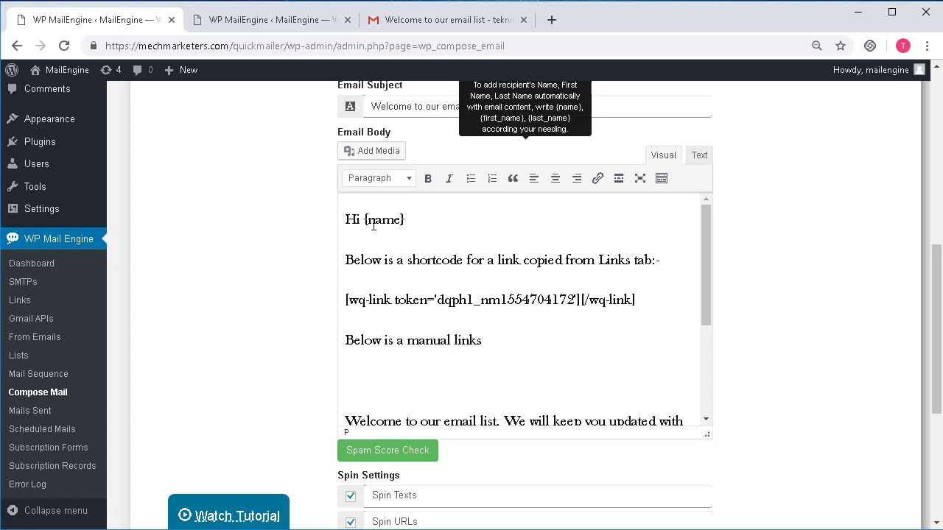
left_click_drag(366, 220, 407, 220)
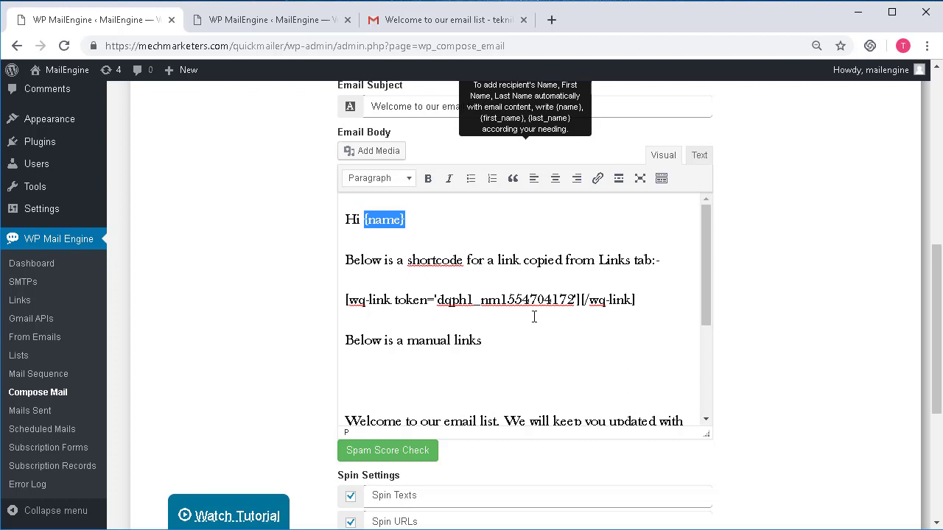
scroll(533, 317, "down", 1)
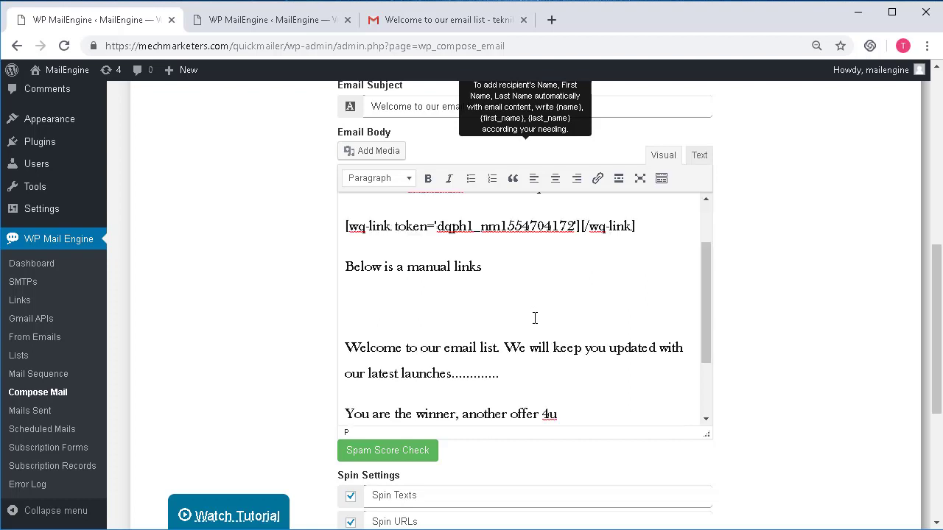
left_click(417, 456)
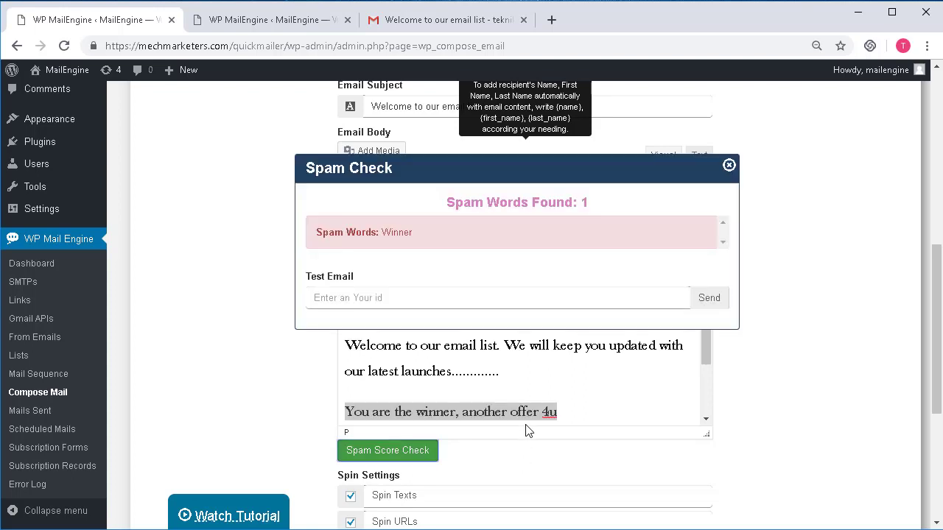
left_click_drag(442, 235, 355, 286)
double_click(407, 236)
scroll(455, 304, "down", 1)
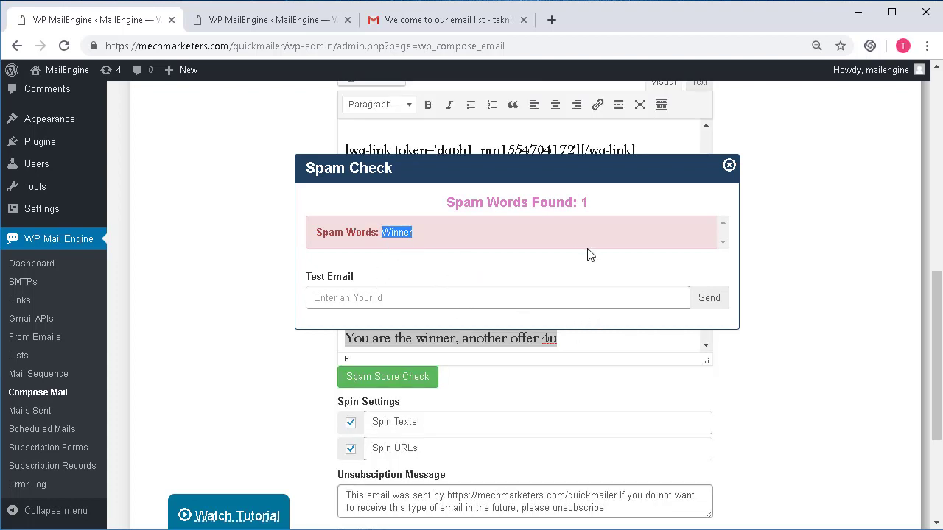
left_click(728, 166)
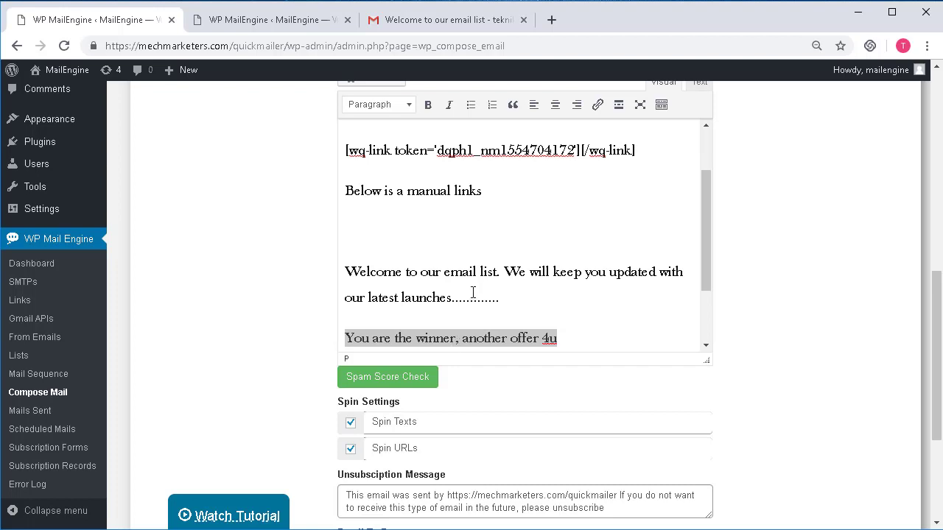
- Review the Spin Texts and Spin URLs options, then switch to the other compose tab
scroll(445, 323, "down", 1)
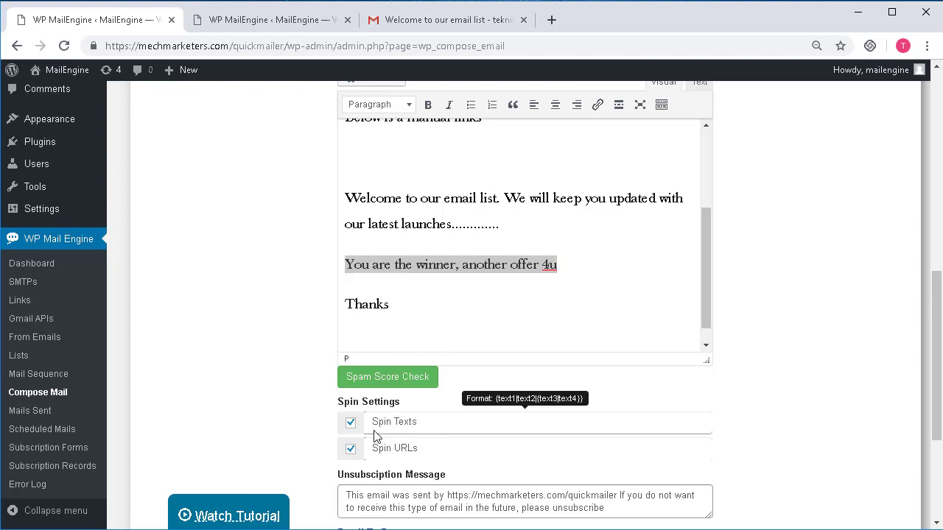
scroll(502, 301, "up", 2)
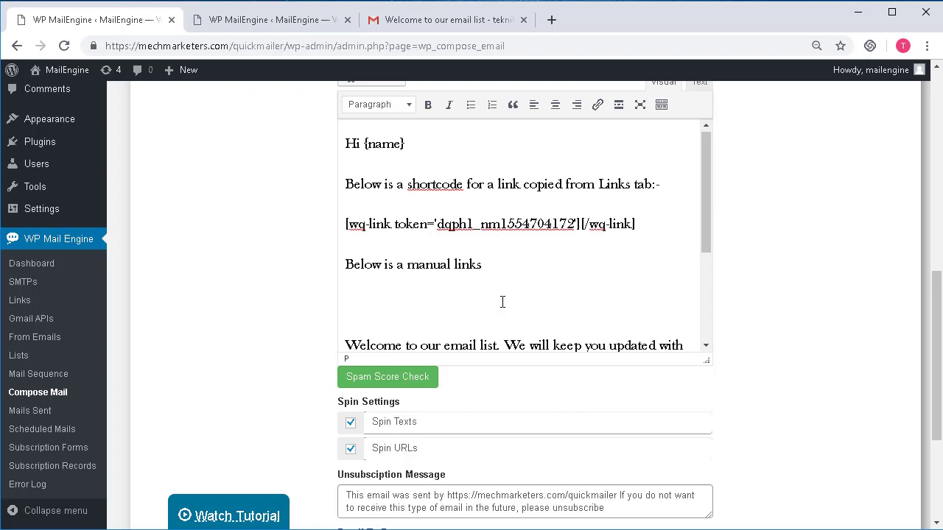
mouse_move(418, 427)
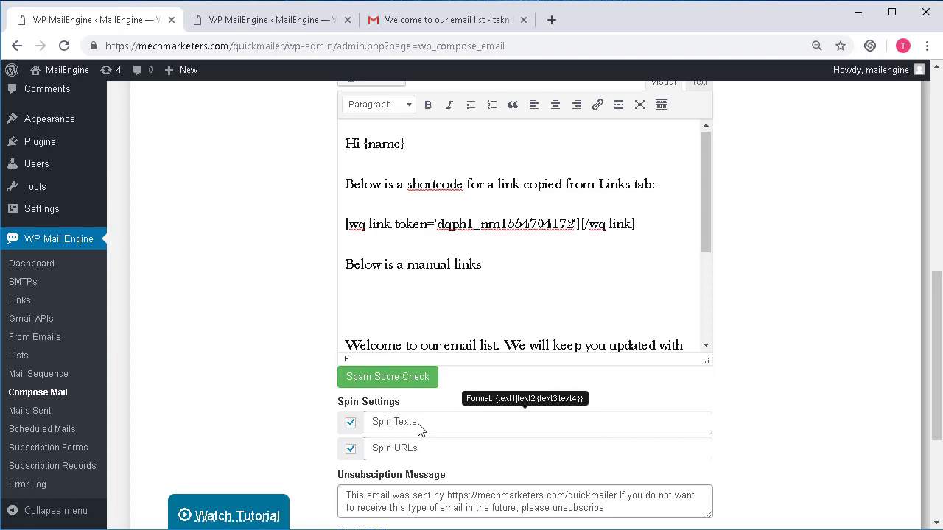
left_click_drag(418, 428, 350, 412)
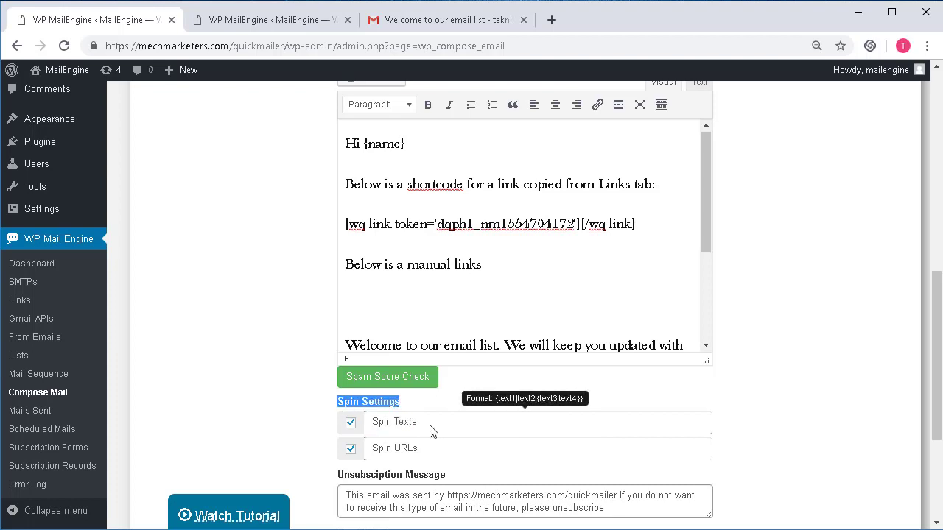
left_click_drag(431, 430, 373, 426)
left_click_drag(424, 449, 371, 449)
left_click_drag(419, 424, 382, 420)
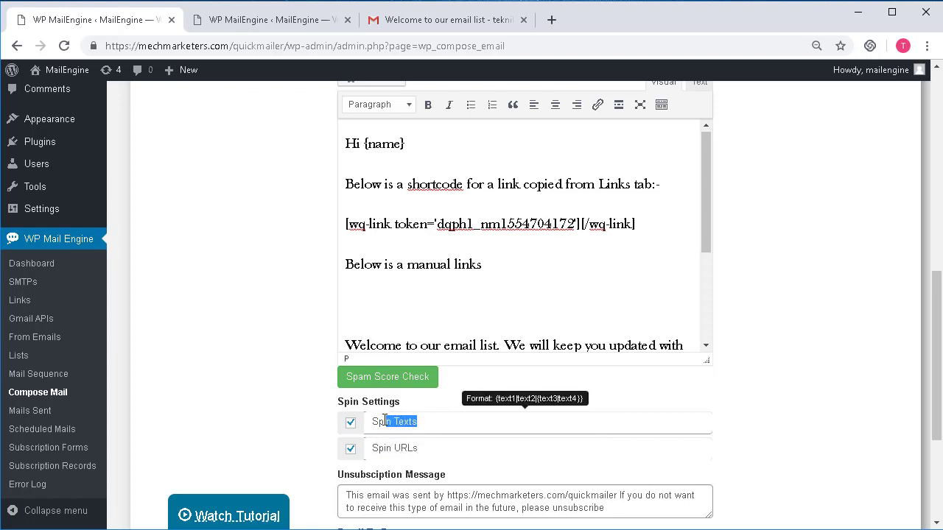
key("ctrl+Tab")
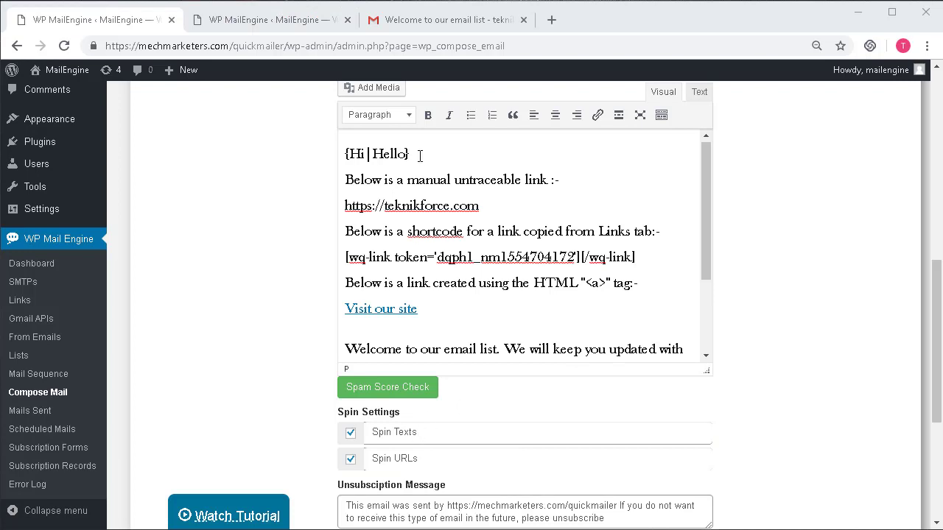
- Highlight the {Hi|Hello} spin-text greeting and its Hi and Hello alternatives
left_click_drag(412, 154, 343, 155)
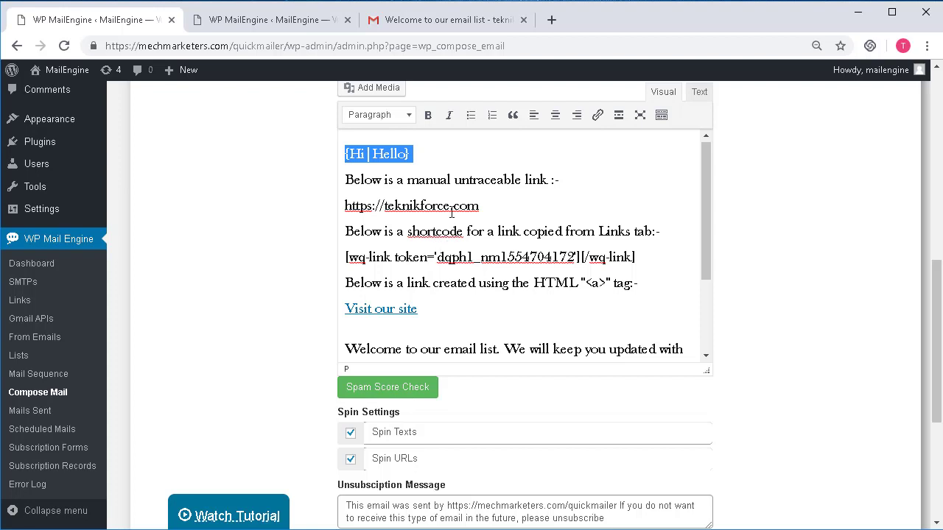
left_click(366, 154)
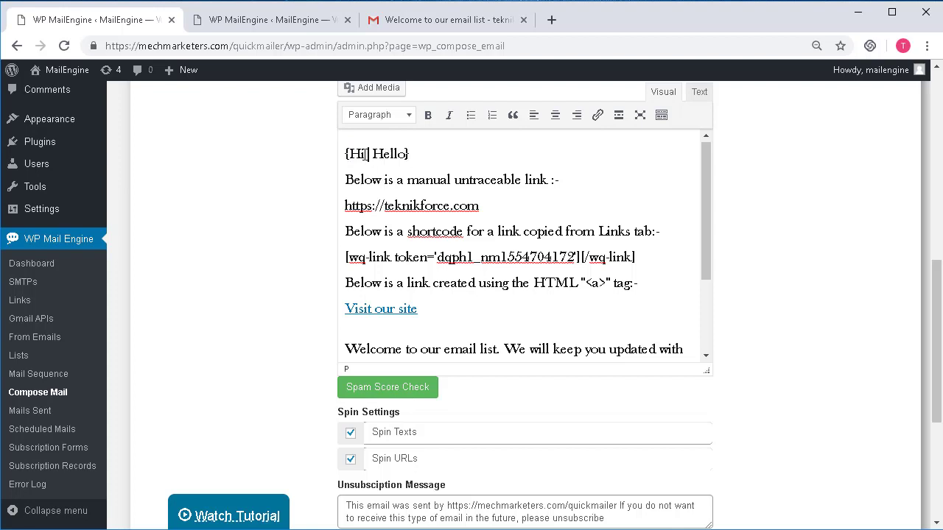
left_click_drag(366, 154, 344, 153)
left_click_drag(404, 153, 372, 153)
left_click_drag(366, 154, 349, 154)
left_click_drag(408, 154, 372, 154)
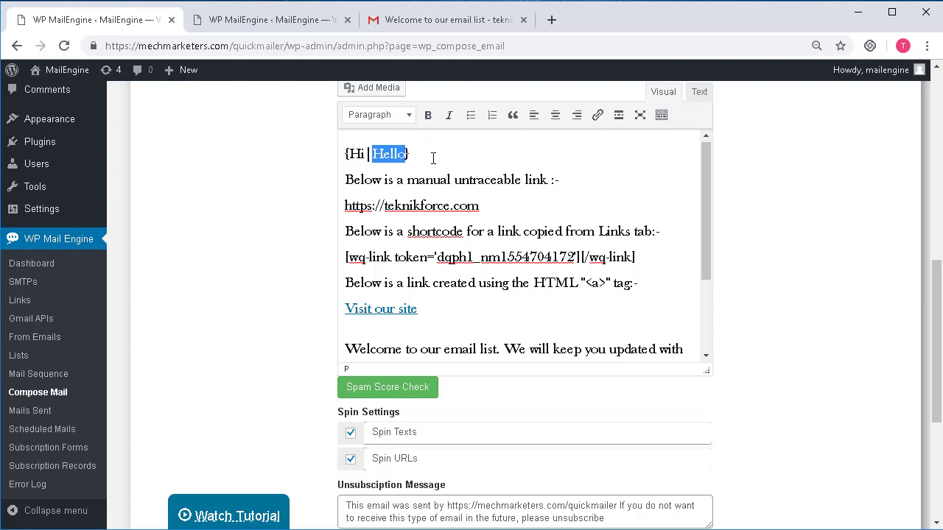
left_click(408, 460)
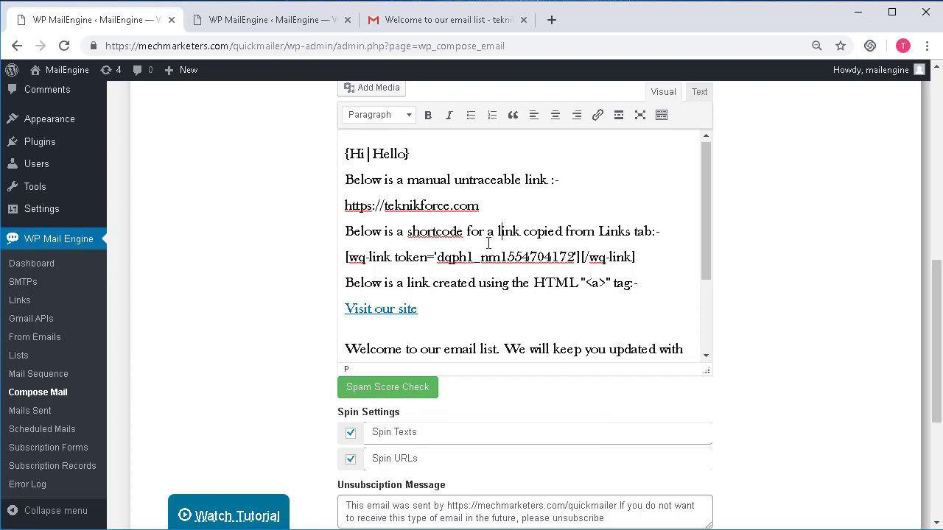
- Make the manual teknikforce.com link plain untracked text and highlight the wq-link shortcode
left_click_drag(479, 207, 346, 214)
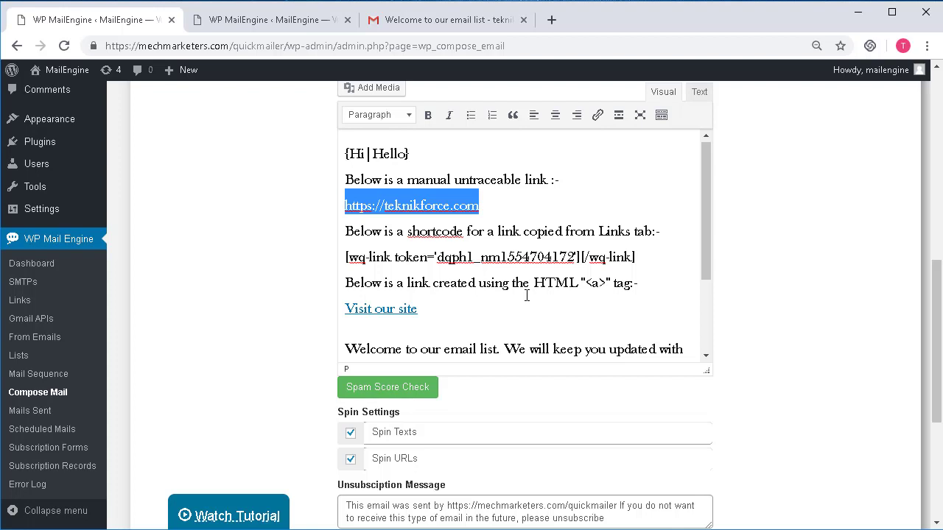
key("alt+shift+s")
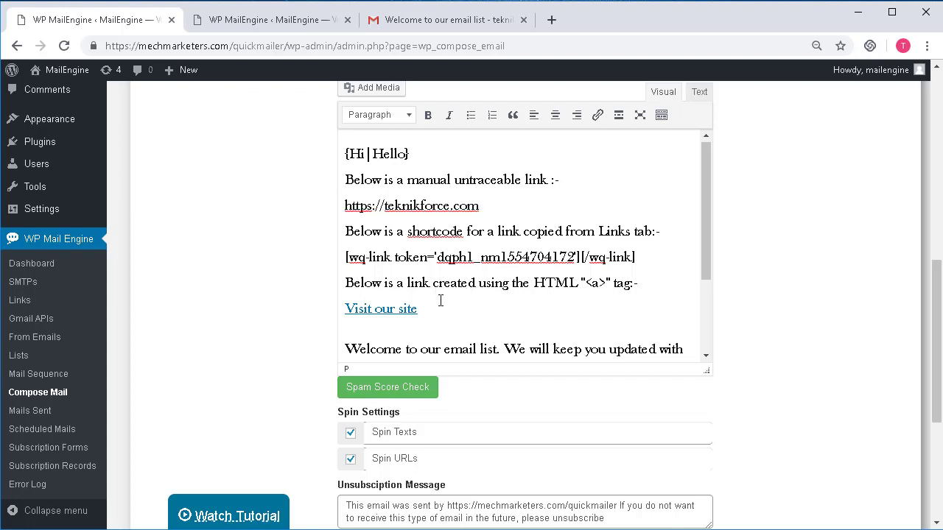
left_click_drag(635, 257, 340, 254)
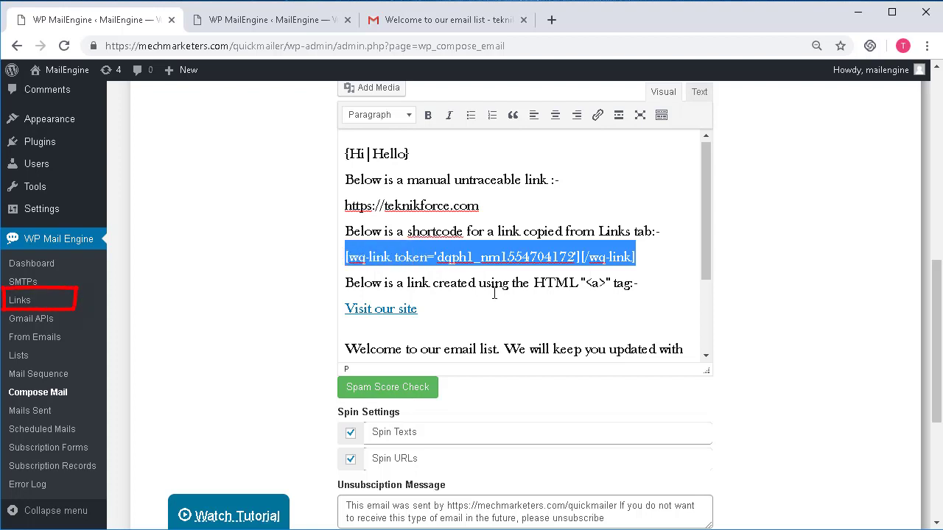
scroll(309, 67, "up", 10)
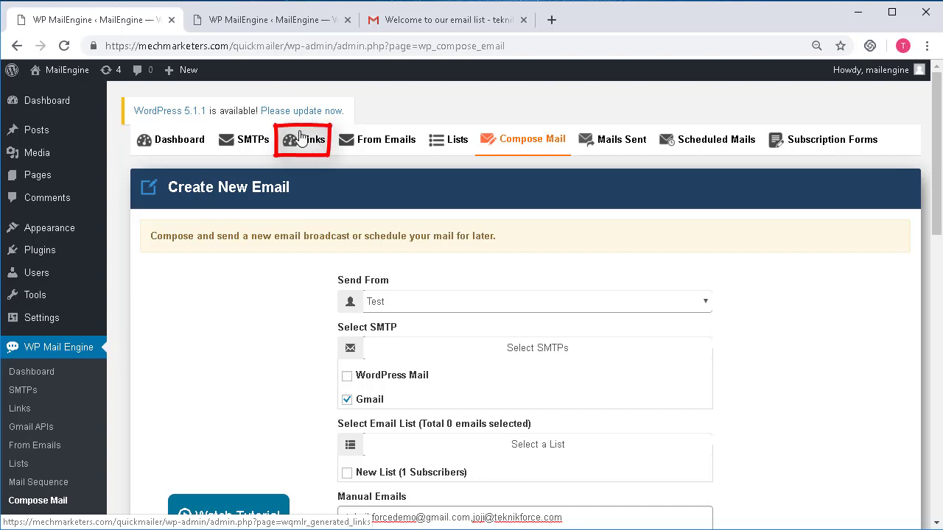
scroll(443, 298, "down", 4)
scroll(442, 298, "down", 1)
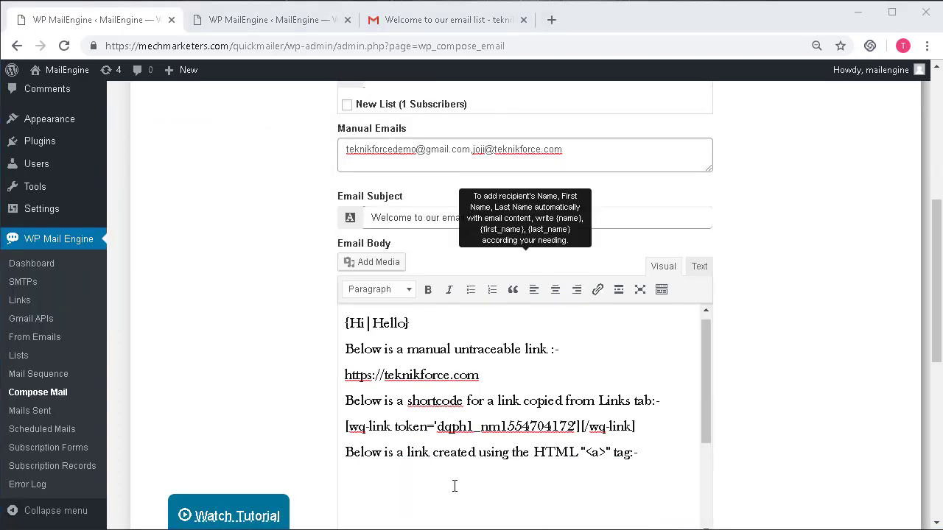
left_click(398, 480)
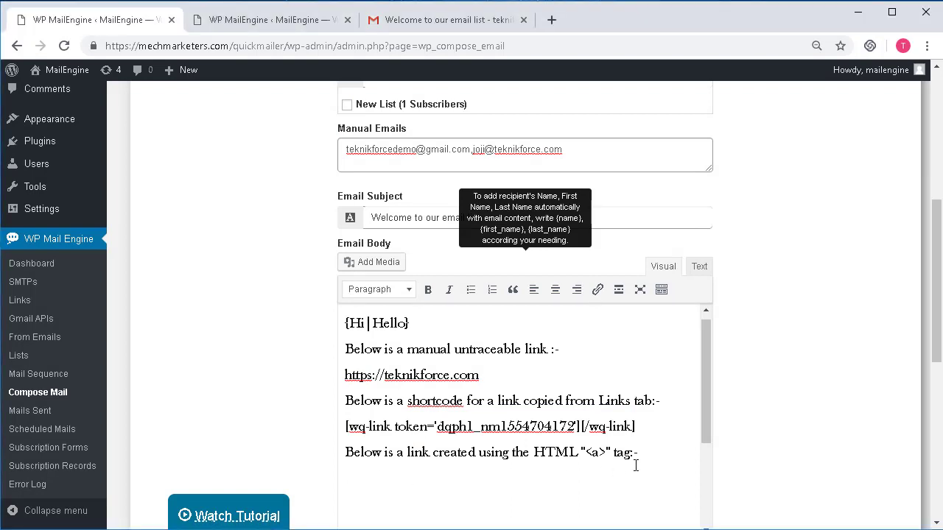
left_click_drag(634, 452, 586, 452)
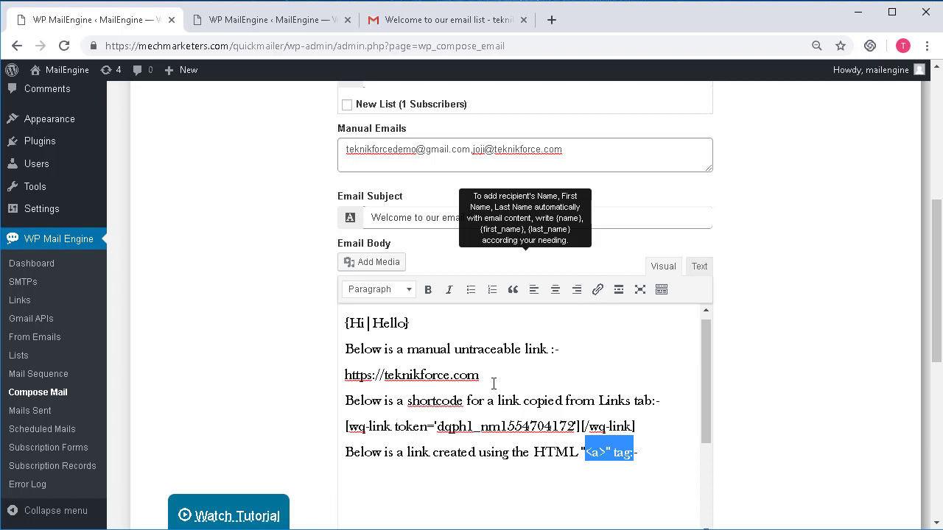
left_click_drag(494, 382, 343, 377)
key("ctrl+c")
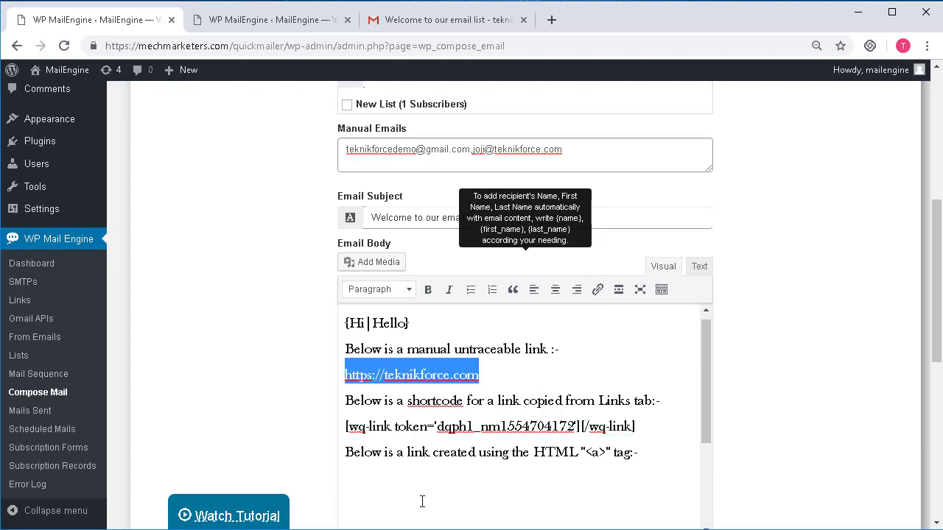
left_click(357, 475)
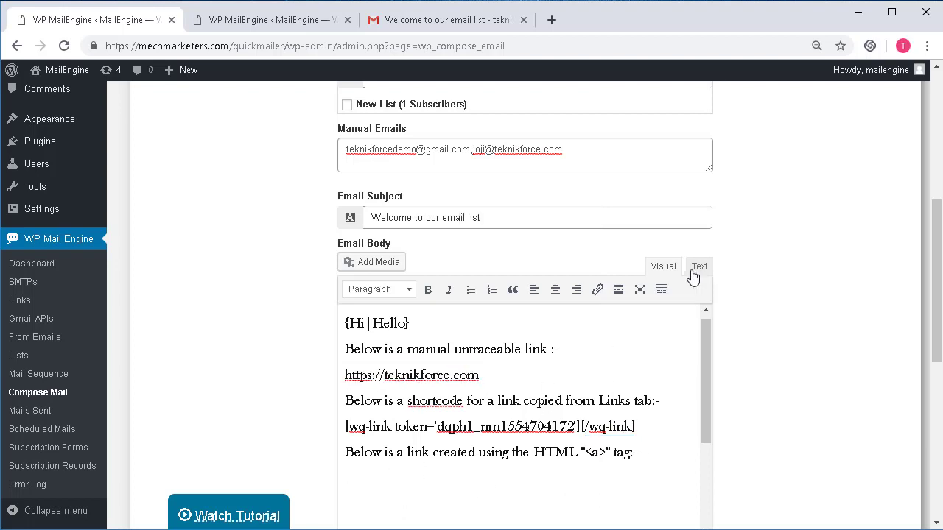
left_click(598, 289)
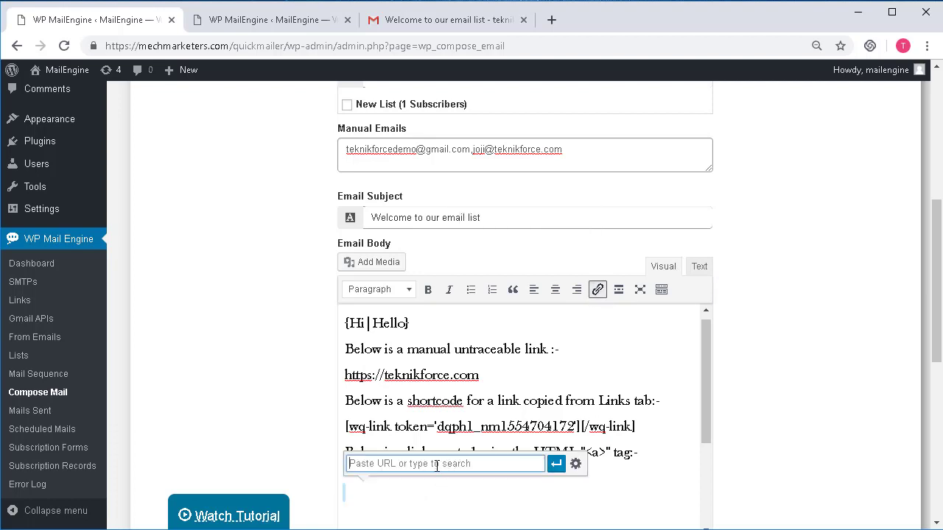
key("ctrl+v")
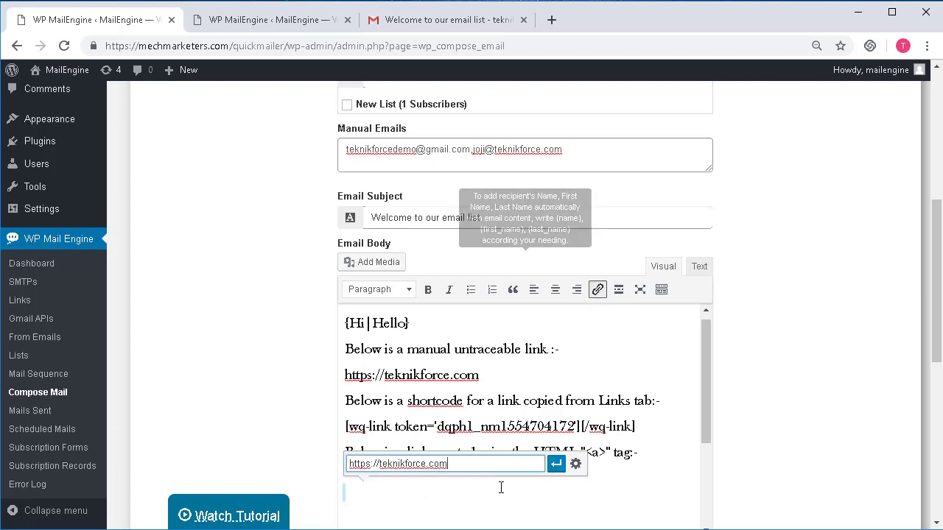
left_click(556, 463)
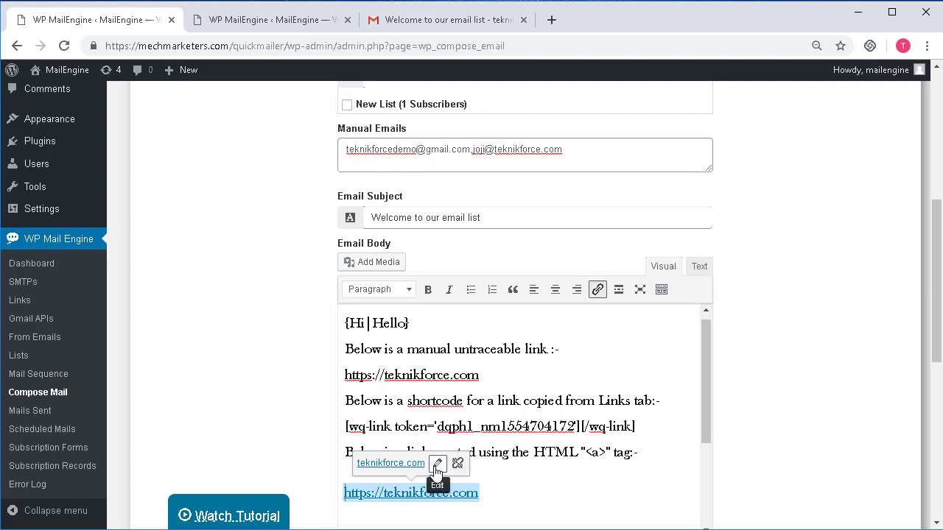
left_click(438, 465)
left_click(572, 462)
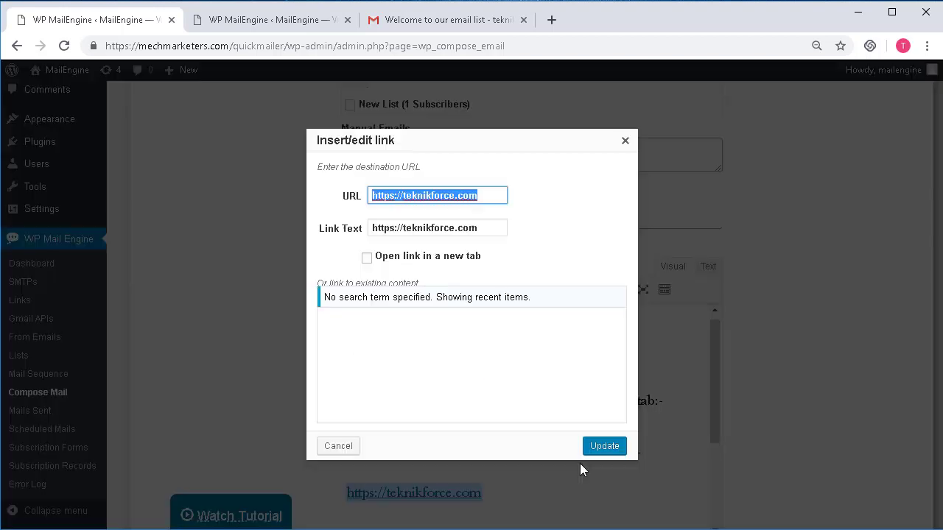
triple_click(486, 223)
type("Visit our site")
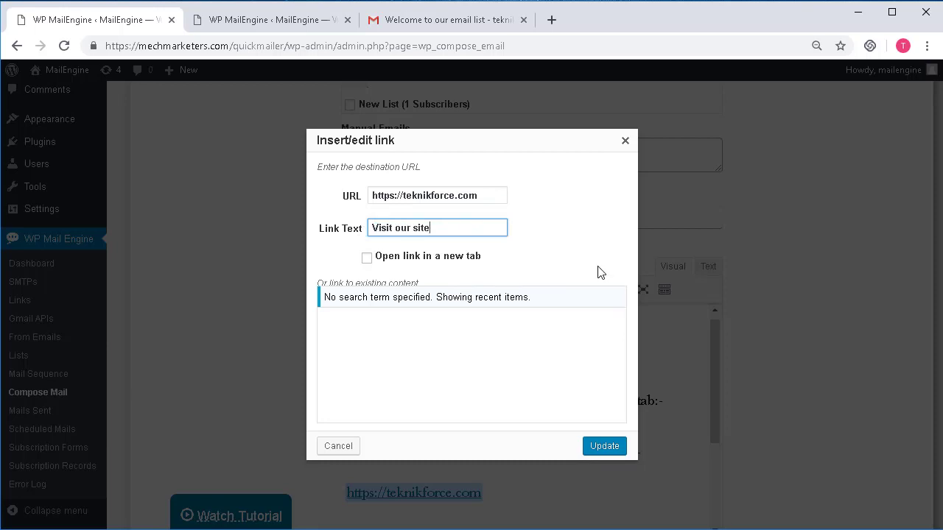
left_click(607, 448)
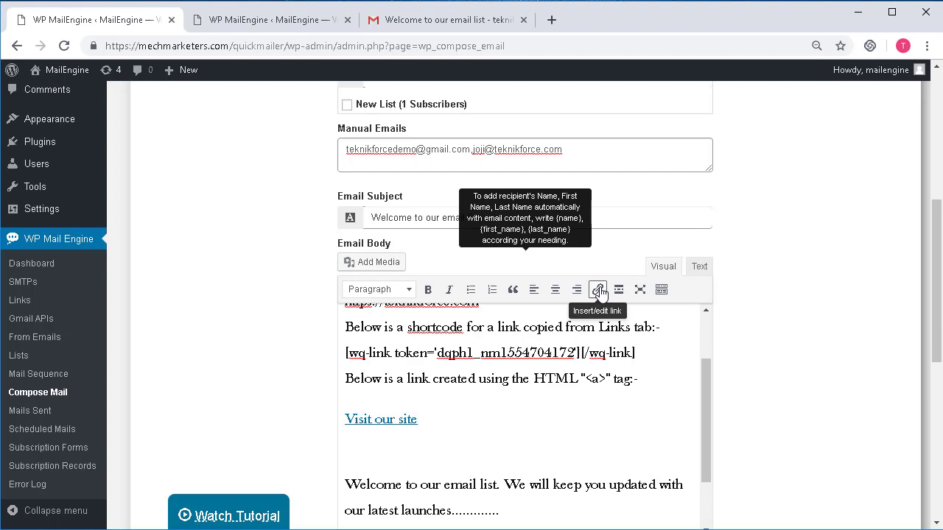
left_click(700, 269)
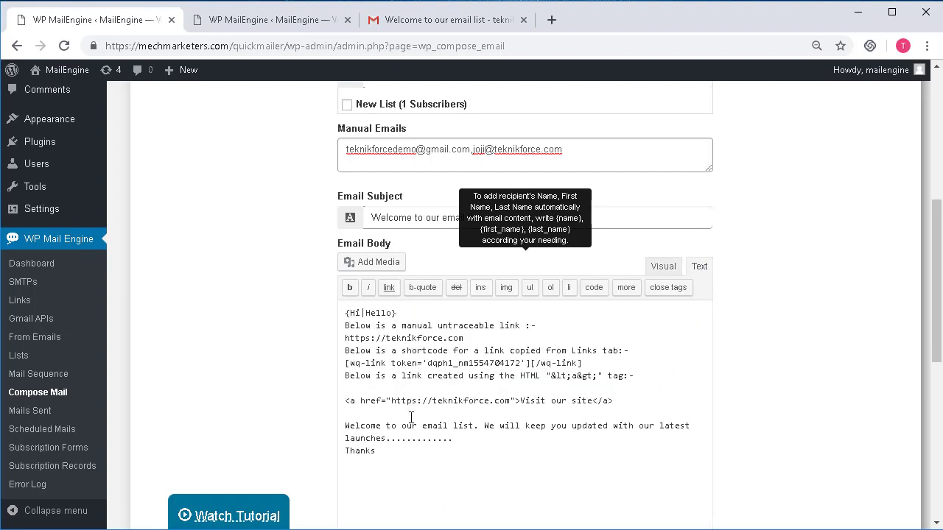
left_click_drag(382, 401, 343, 401)
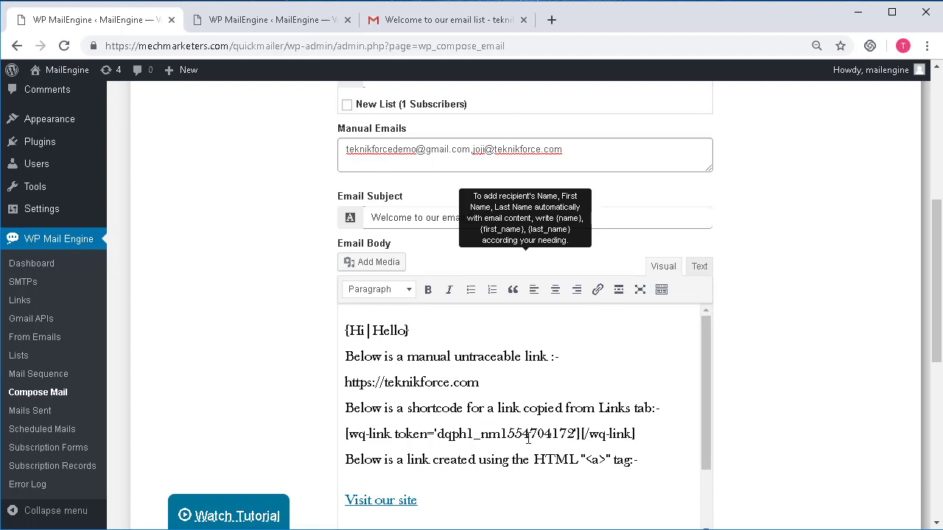
scroll(525, 457, "up", 5)
scroll(427, 496, "down", 5)
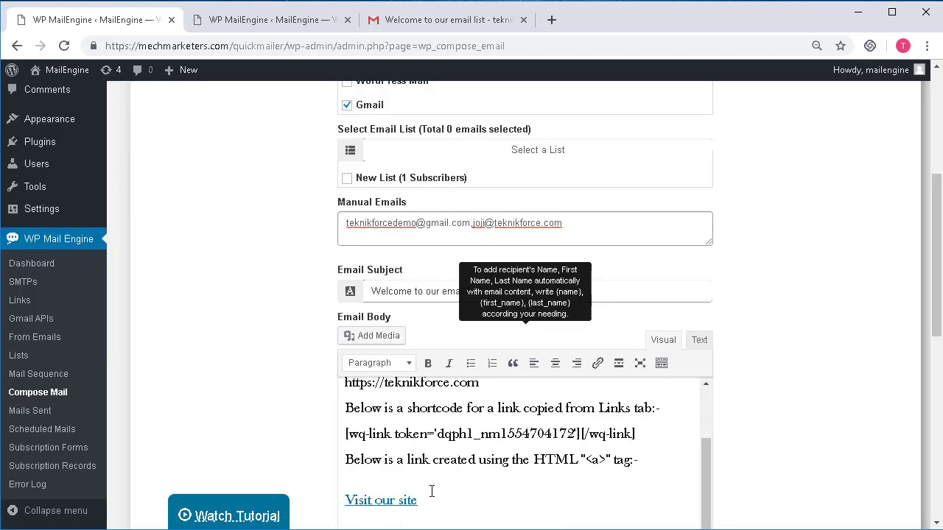
left_click_drag(424, 500, 368, 483)
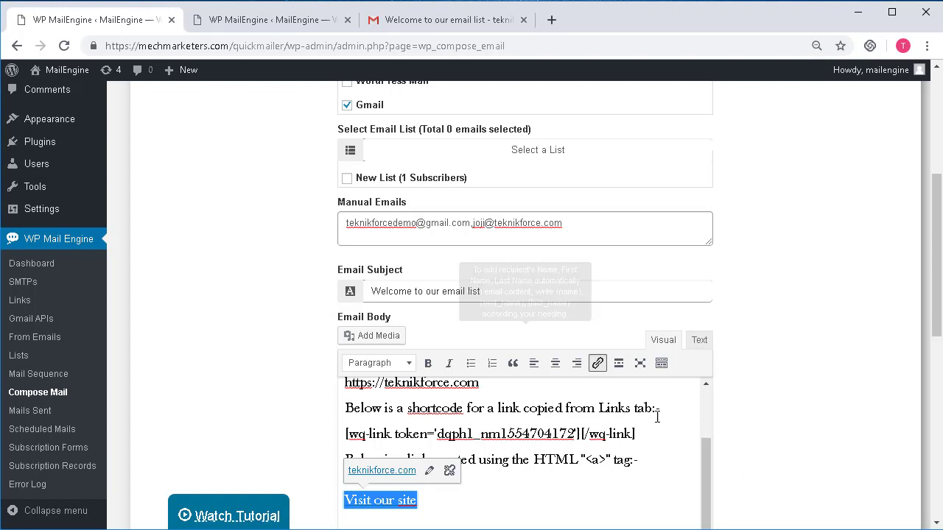
scroll(613, 479, "down", 1)
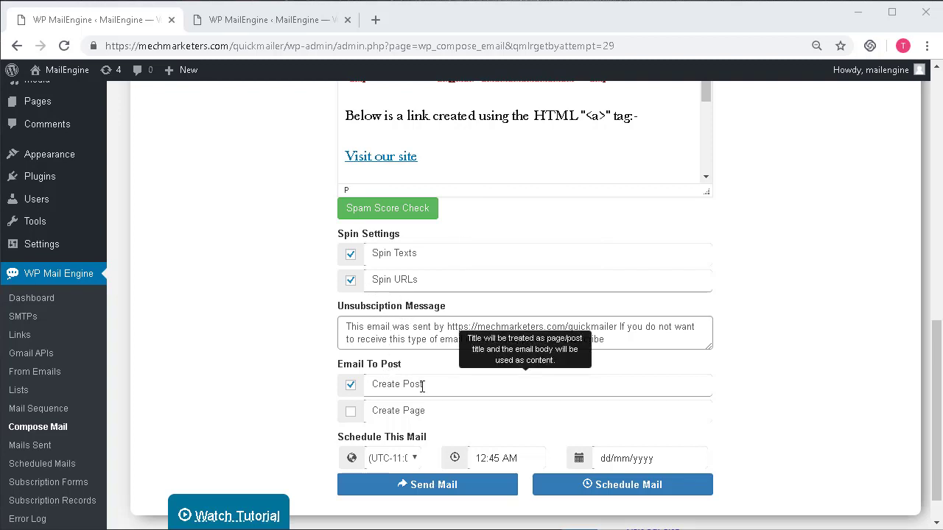
- With Create Post checked, send the mail and confirm 2 of 2 emails sent successfully
left_click_drag(425, 385, 374, 390)
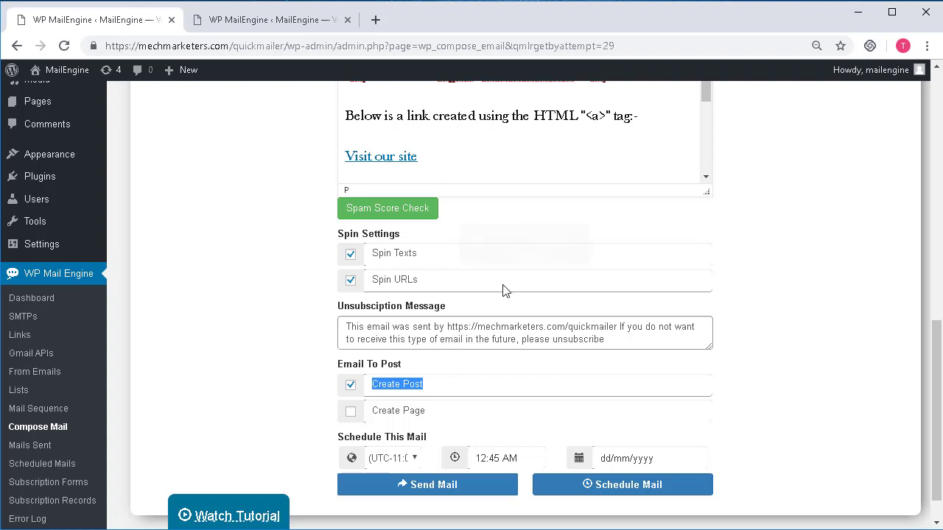
left_click(427, 484)
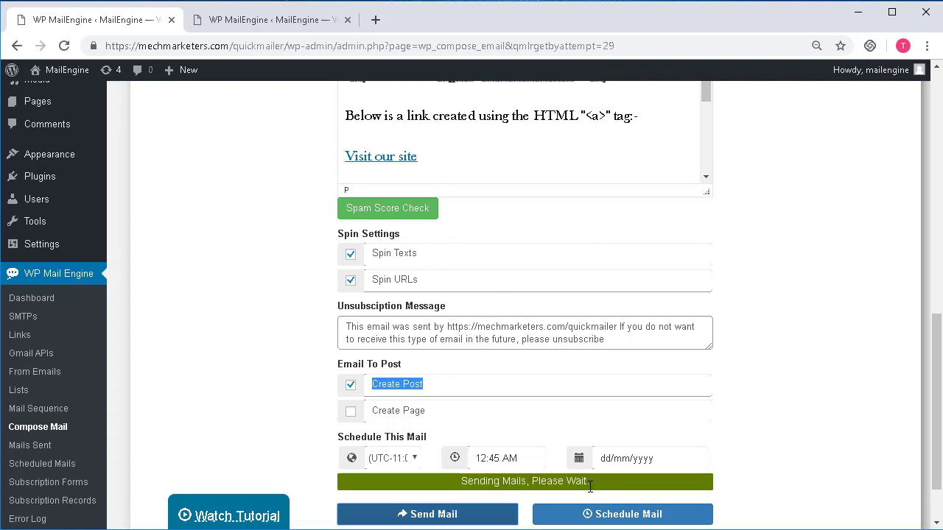
scroll(579, 459, "down", 1)
left_click_drag(386, 430, 527, 433)
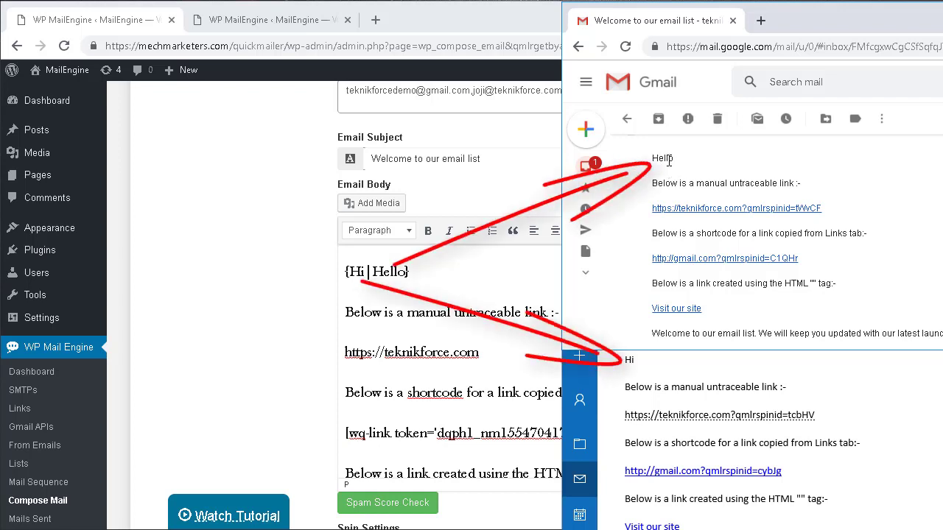
- Compare the received email's greeting and qmlrspinid link with the original body's manual URL
triple_click(654, 158)
left_click(664, 157)
left_click_drag(644, 366, 621, 366)
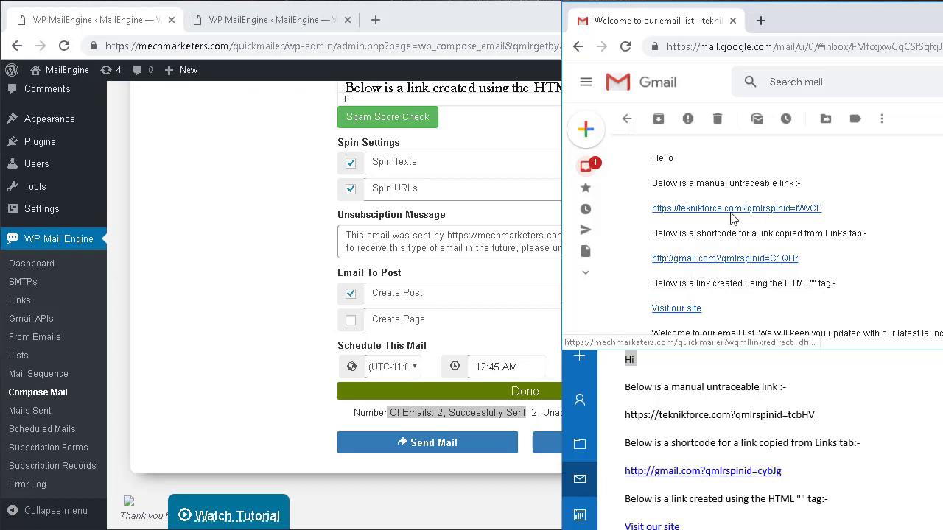
scroll(496, 242, "up", 4)
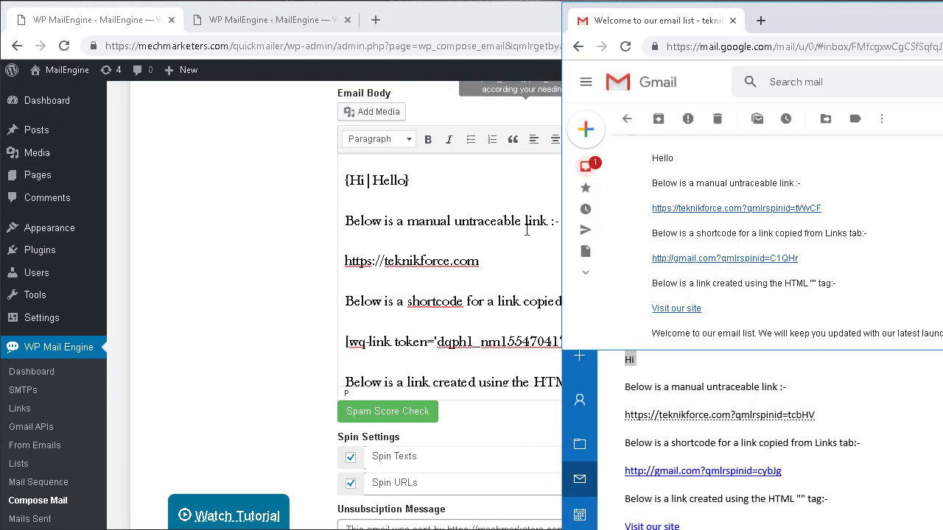
left_click_drag(499, 260, 332, 262)
key("alt+Tab")
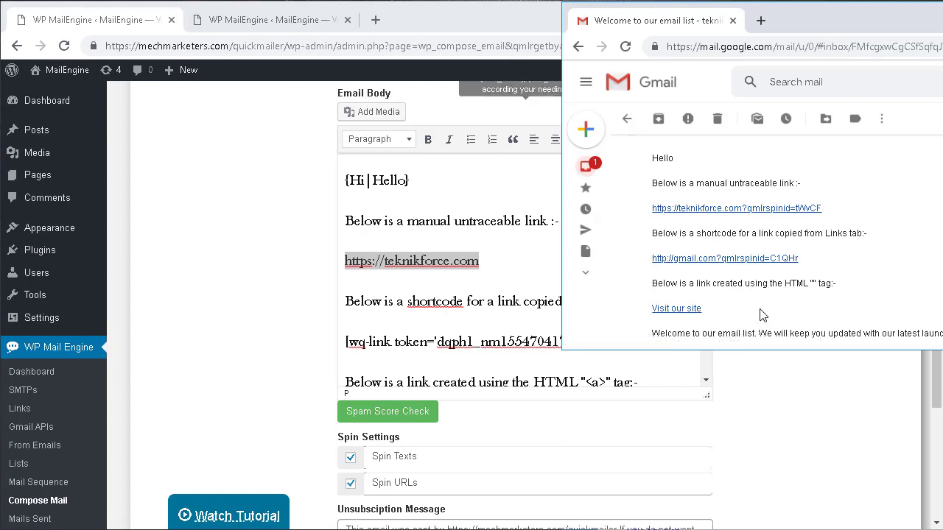
- Compare the shortcode and 'Visit our site' links with Gmail, then open the gmail.com link
left_click_drag(474, 354, 402, 351)
key("alt+Tab")
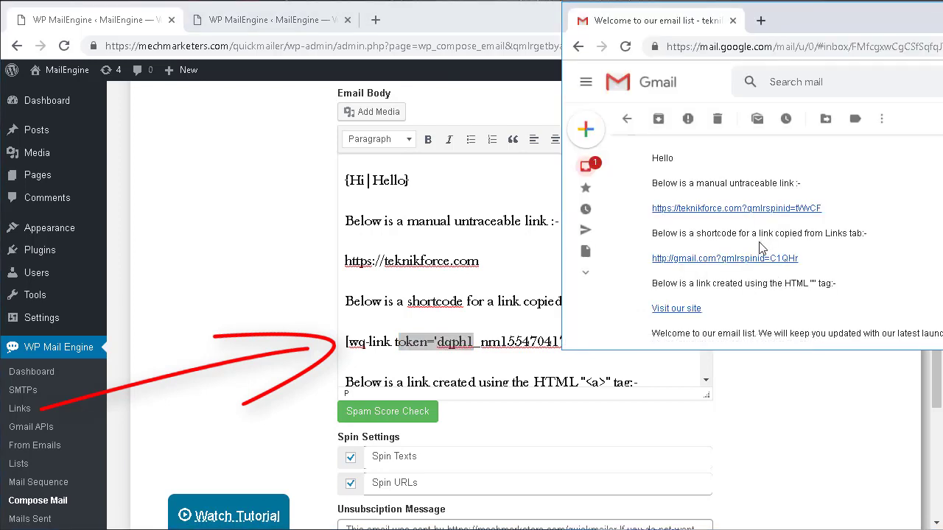
scroll(435, 361, "down", 1)
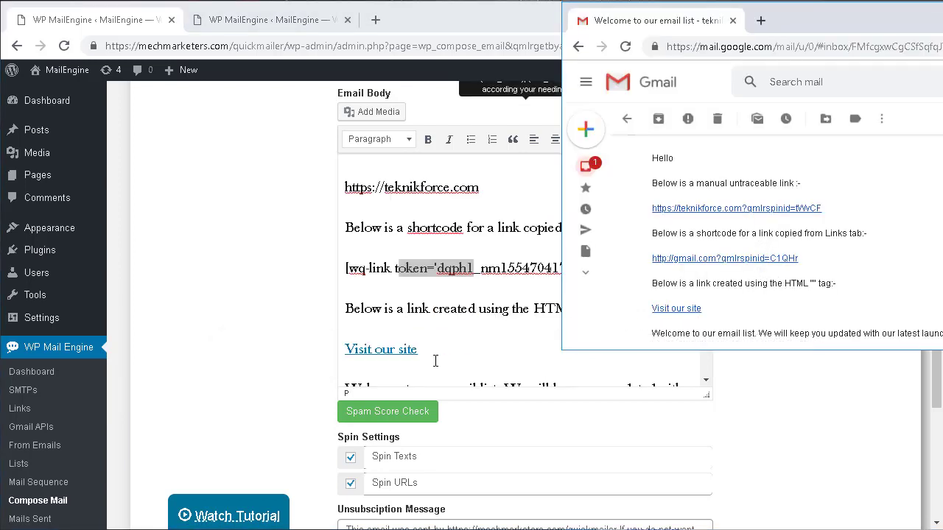
left_click(424, 354)
key("alt+Tab")
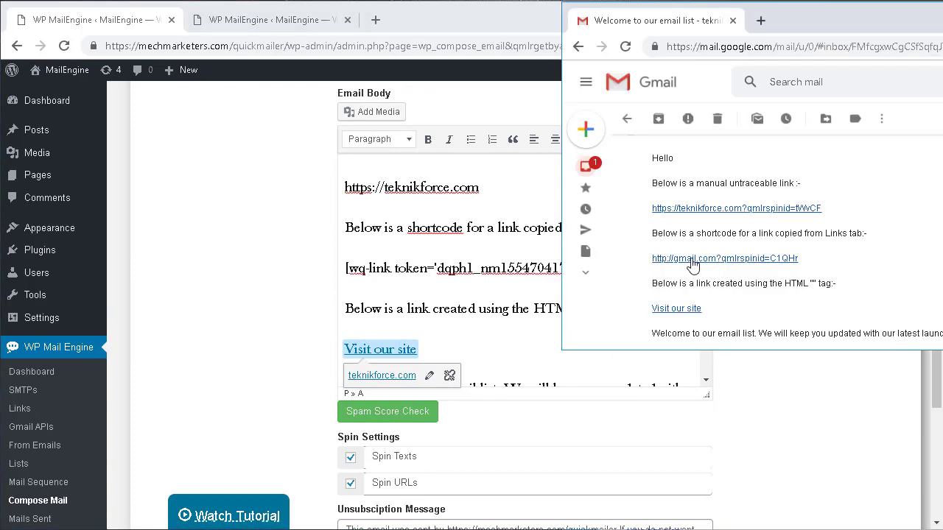
key("alt+Tab")
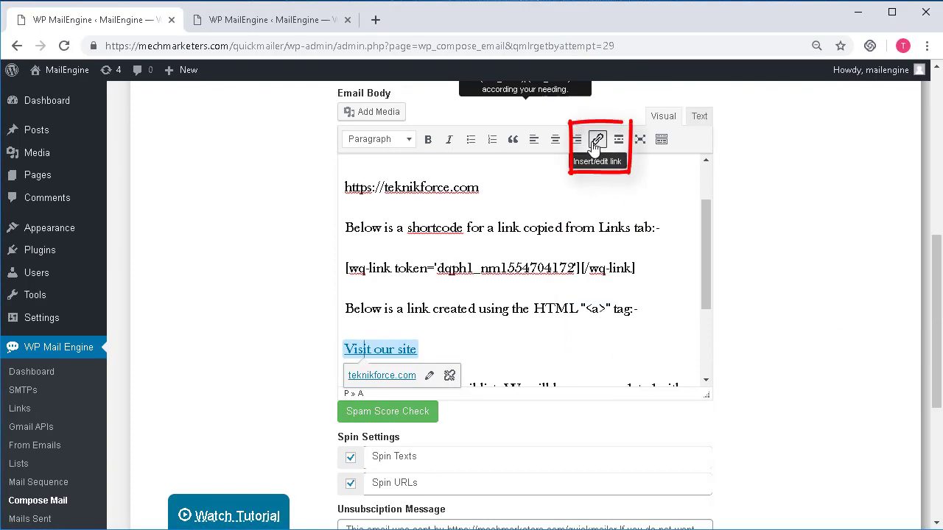
key("alt+Tab")
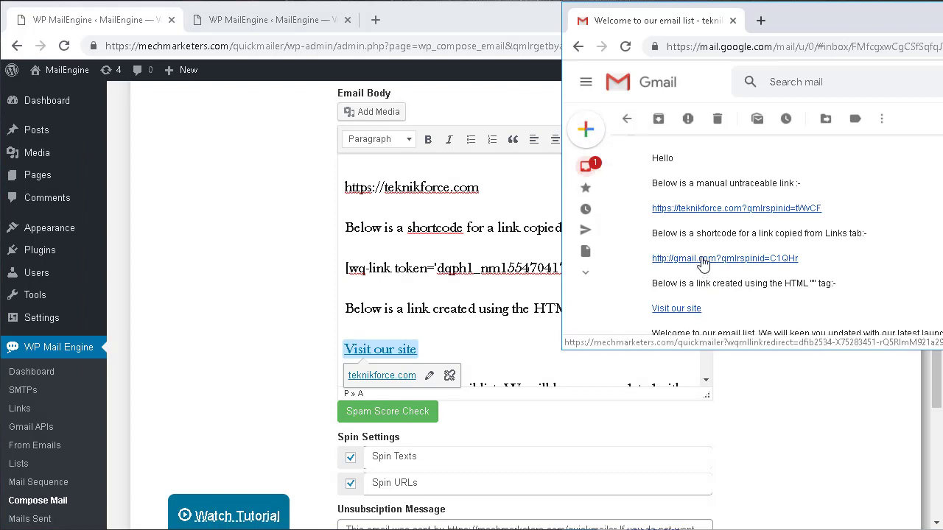
left_click(703, 259)
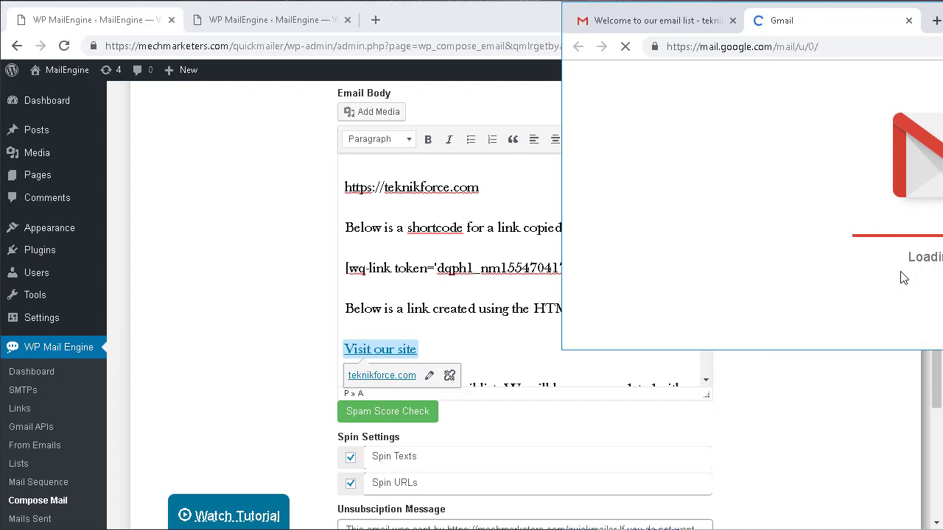
- Close Gmail and view the newest 'Welcome to our email list' post from All Posts
left_click(908, 21)
scroll(56, 199, "down", 2)
mouse_move(42, 128)
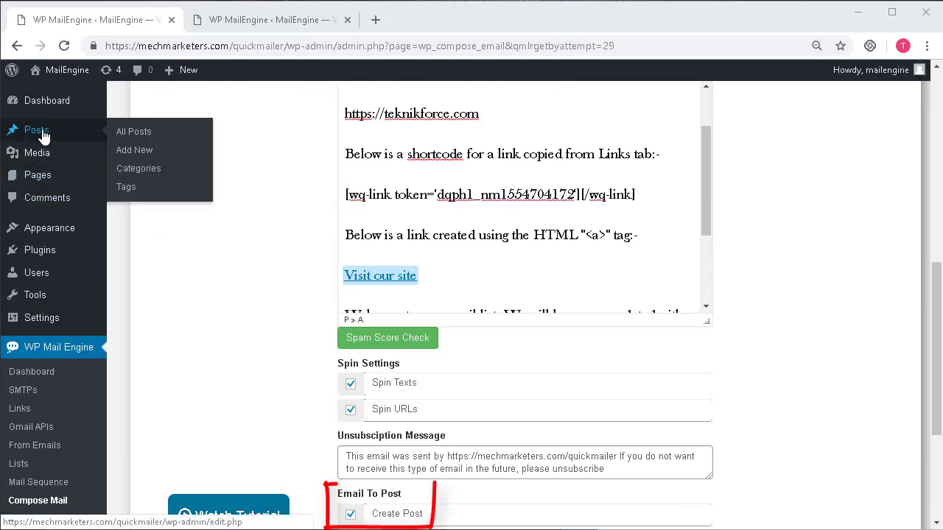
left_click(123, 136)
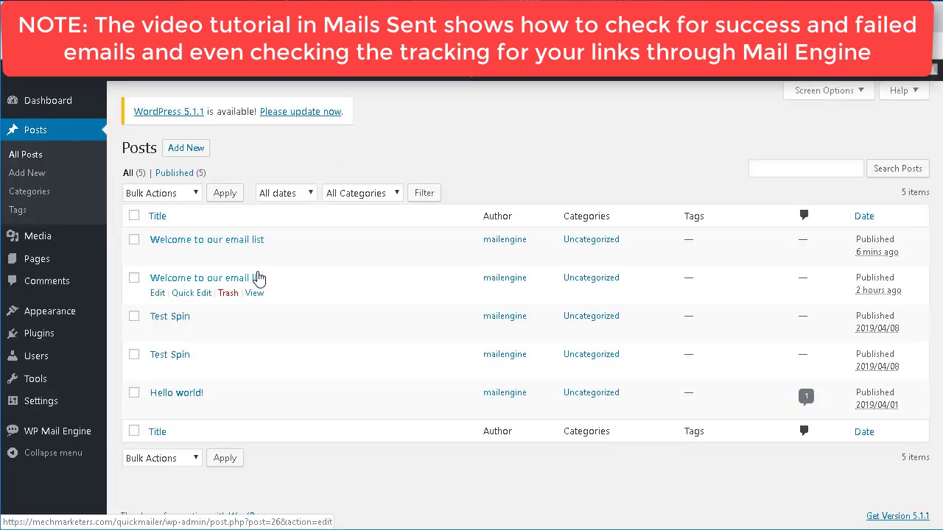
left_click(255, 254)
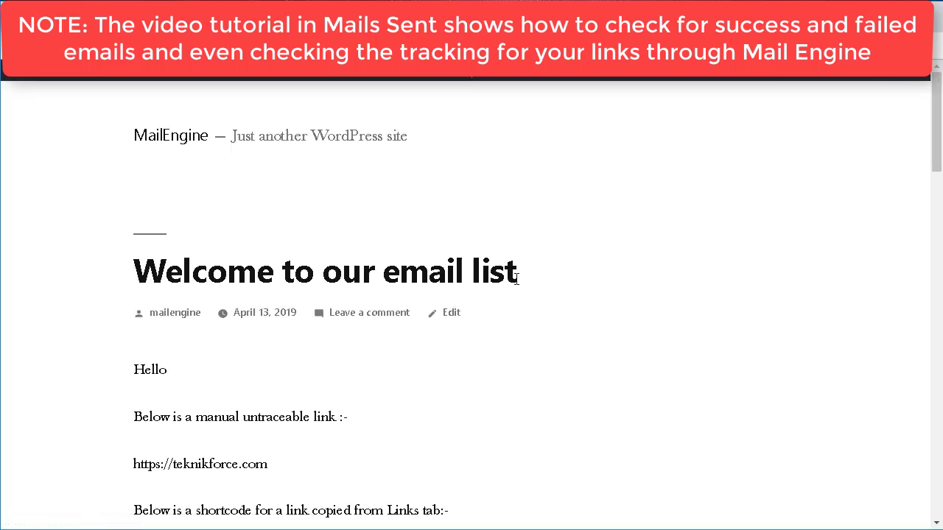
left_click_drag(517, 278, 133, 274)
scroll(148, 363, "down", 2)
left_click_drag(134, 222, 309, 423)
scroll(309, 424, "down", 1)
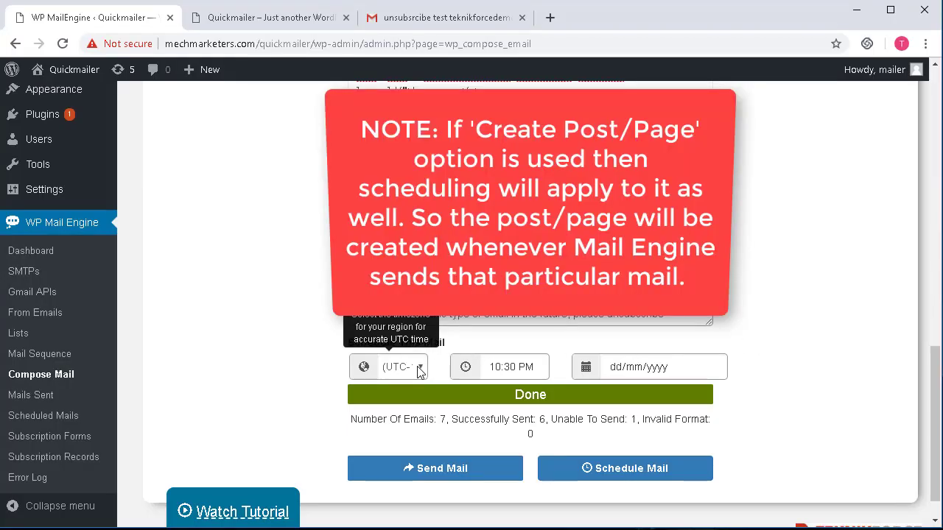
- Choose the scheduling timezone and set the send time to 10:30 PM
left_click(418, 368)
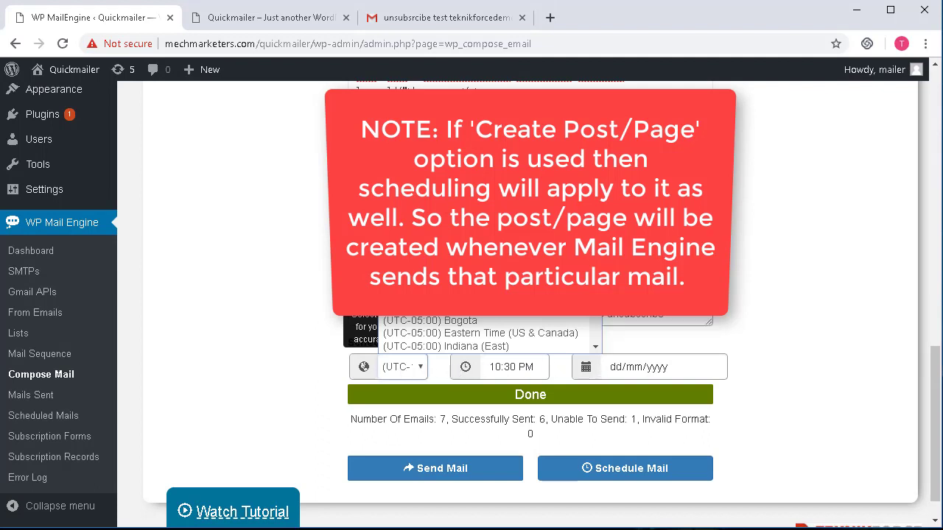
scroll(486, 333, "down", 20)
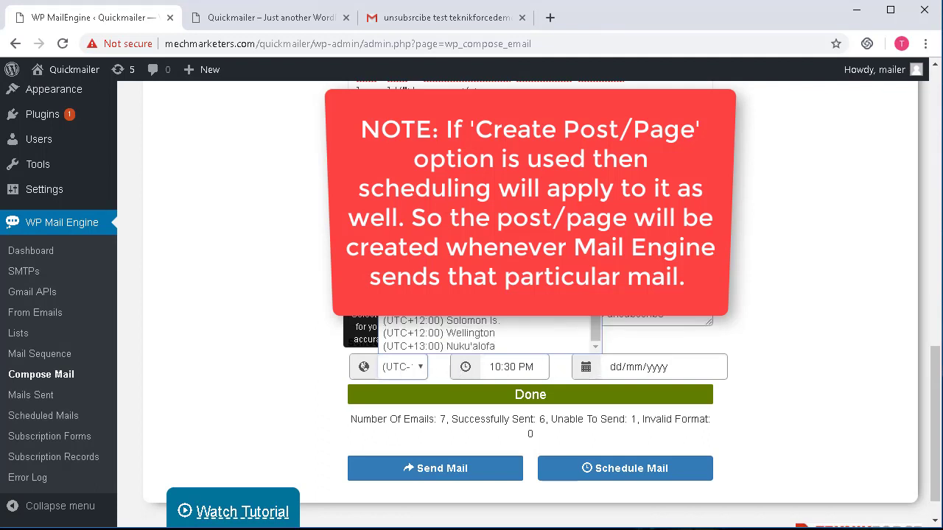
scroll(486, 333, "up", 10)
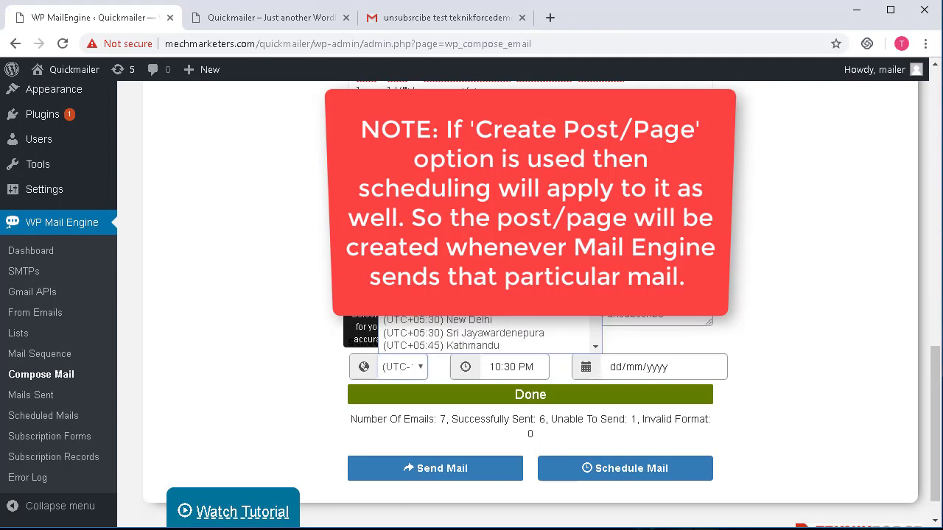
left_click(486, 333)
left_click(533, 368)
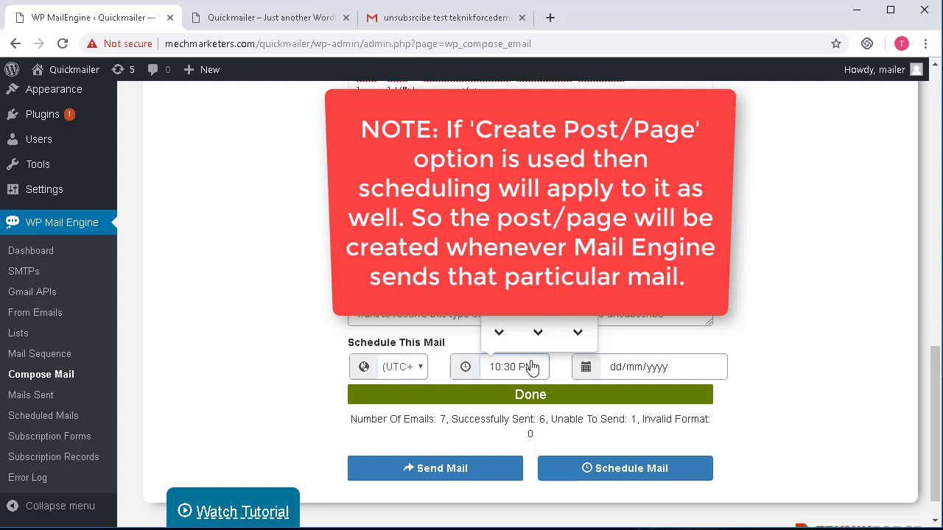
- Pick 04/03/2019 from the calendar and schedule the mail, checking the success confirmation
left_click(659, 367)
left_click(711, 367)
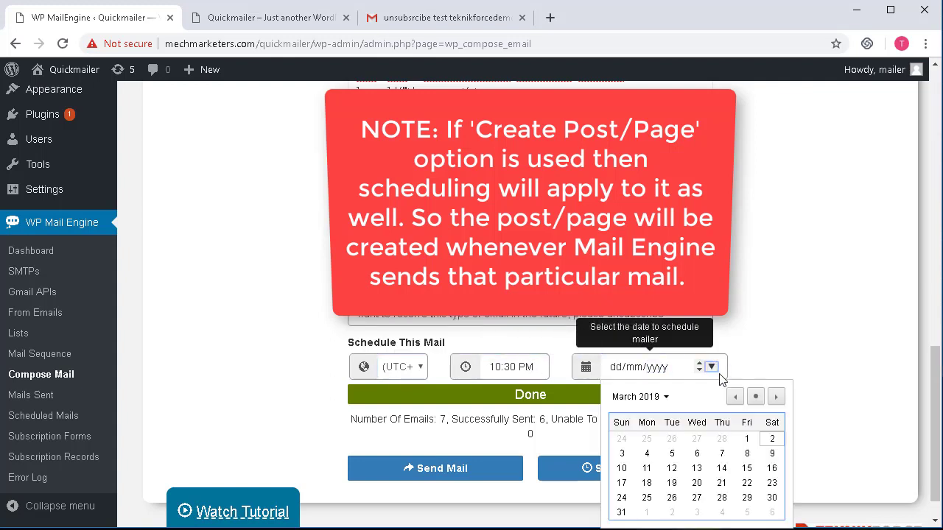
left_click(646, 453)
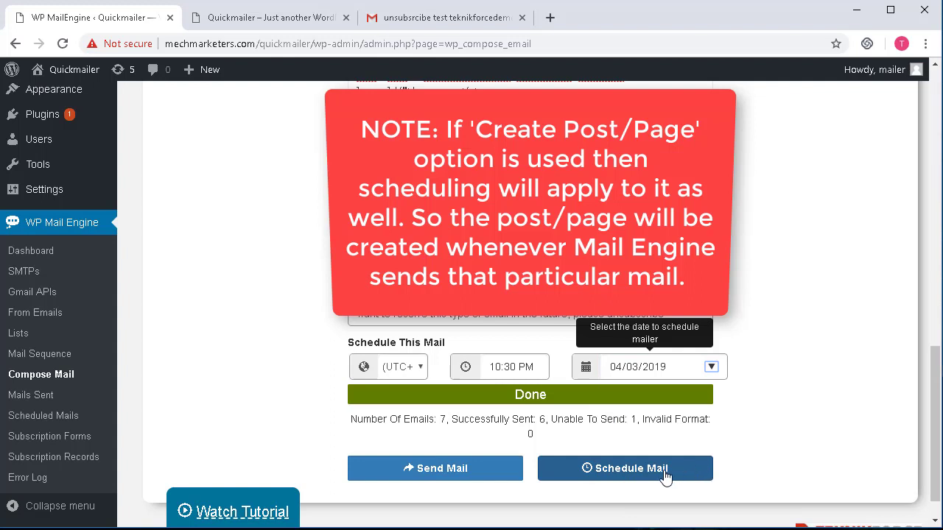
left_click(665, 477)
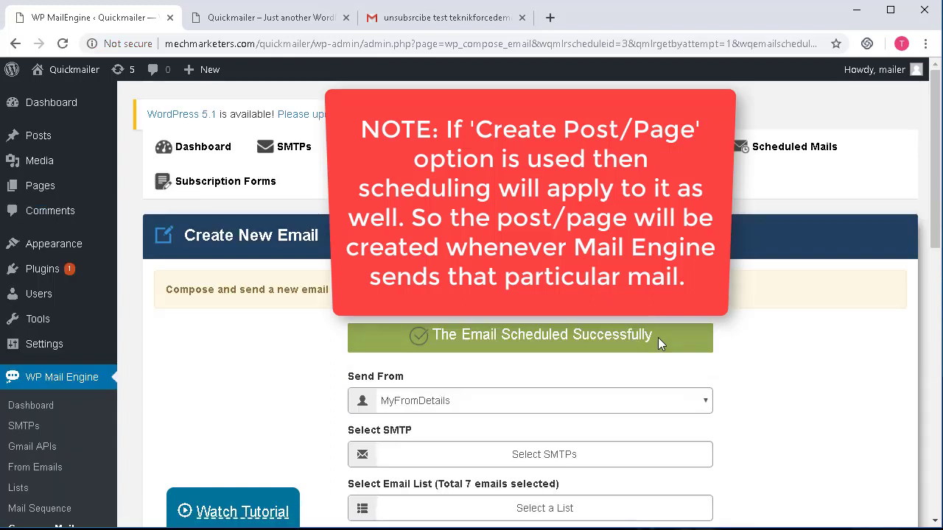
triple_click(447, 352)
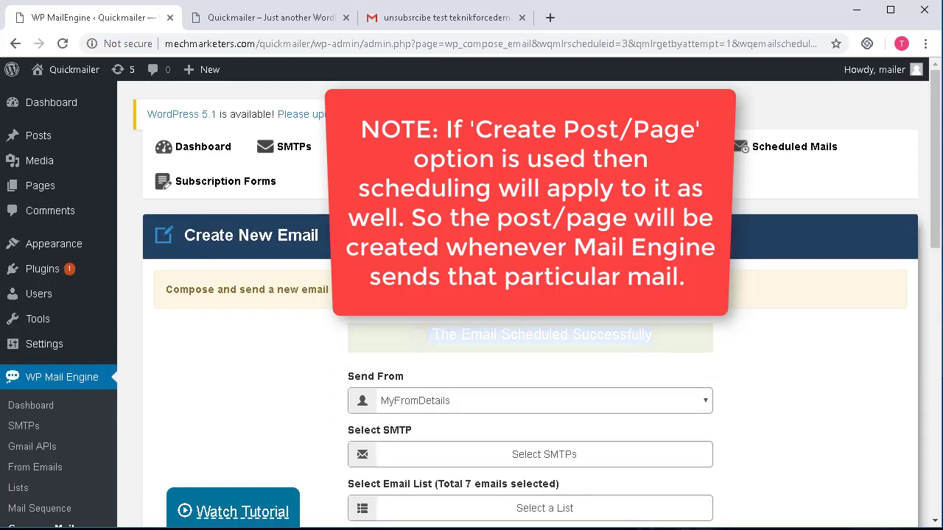
- Review the Scheduled Mails entries: the 'Welcome to our email list' title, SMTP servers and times
left_click(725, 157)
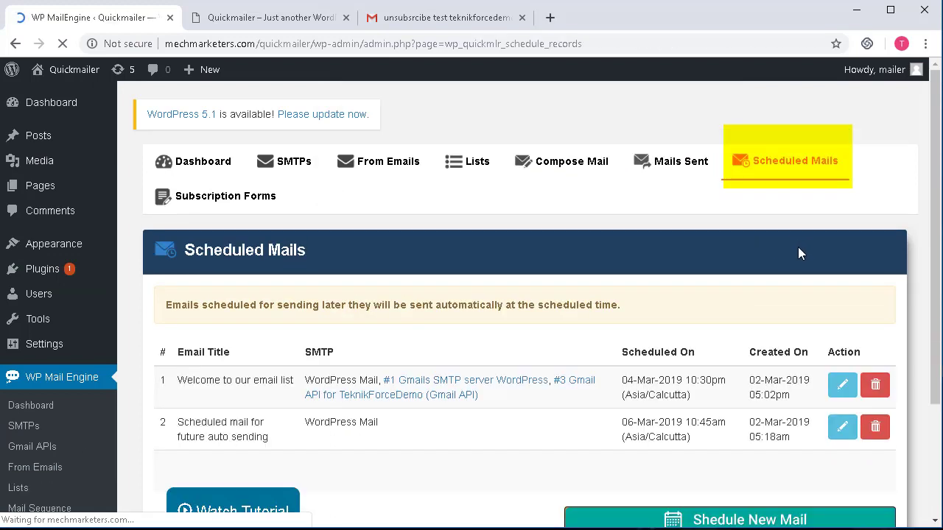
scroll(797, 247, "down", 2)
triple_click(294, 248)
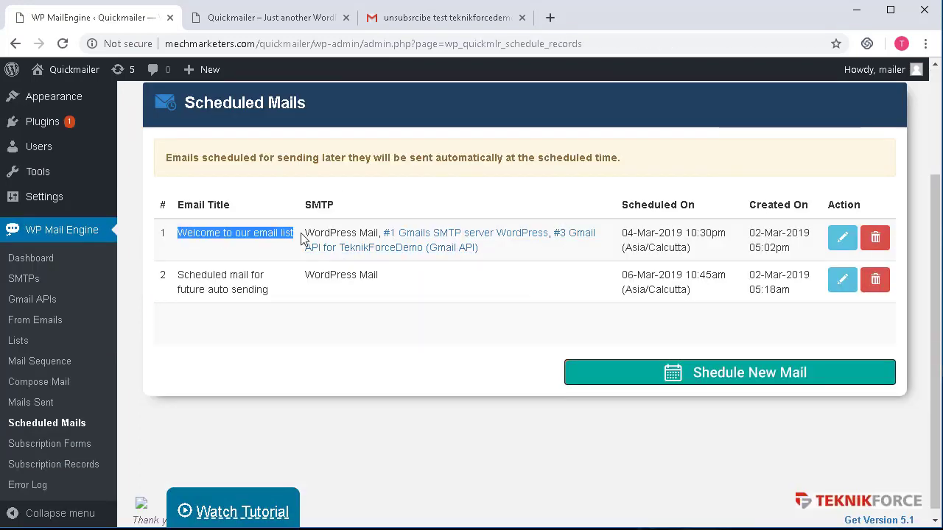
left_click_drag(302, 236, 364, 249)
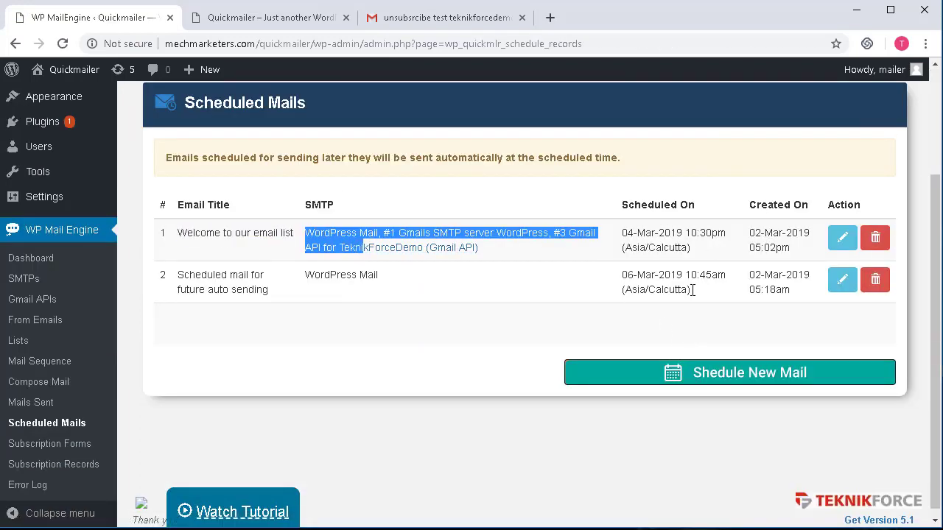
left_click_drag(622, 243, 678, 286)
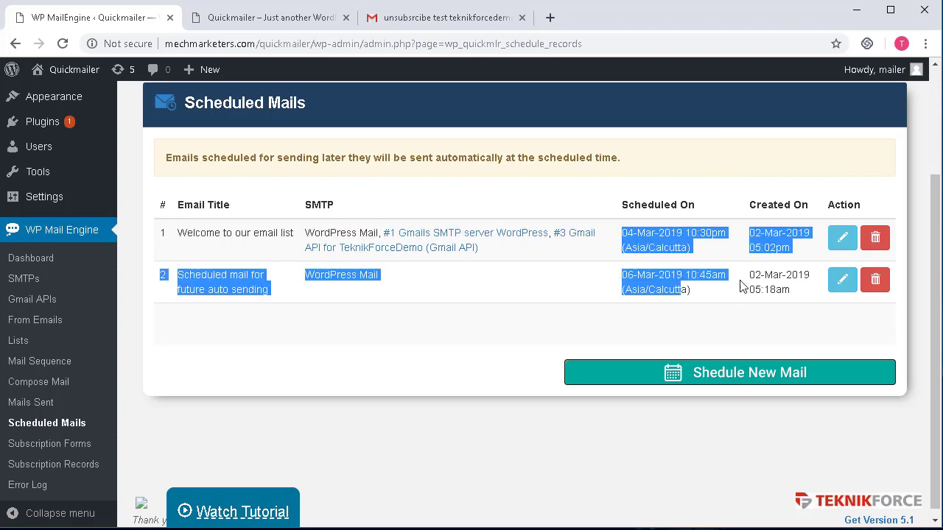
left_click_drag(746, 274, 785, 305)
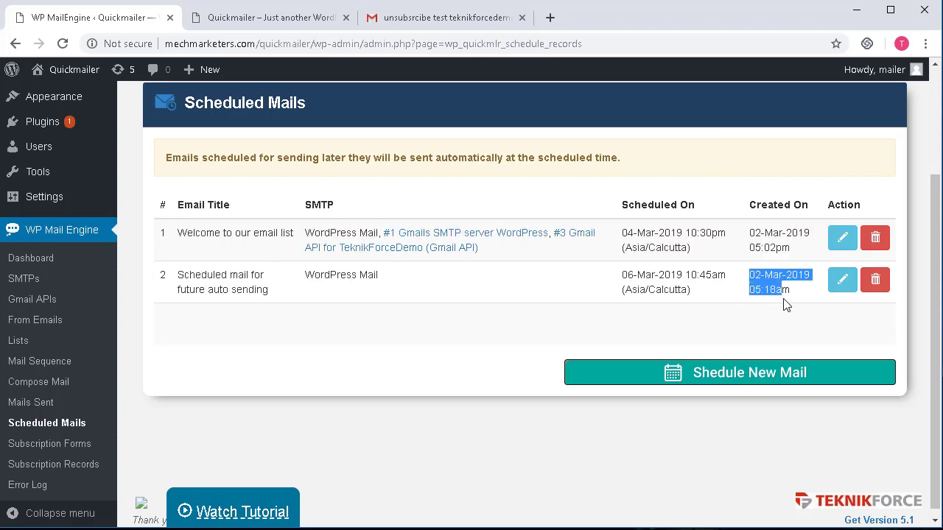
- Open the first scheduled mail, view the Shedule New Mail form, then return to Scheduled Mails
left_click(839, 237)
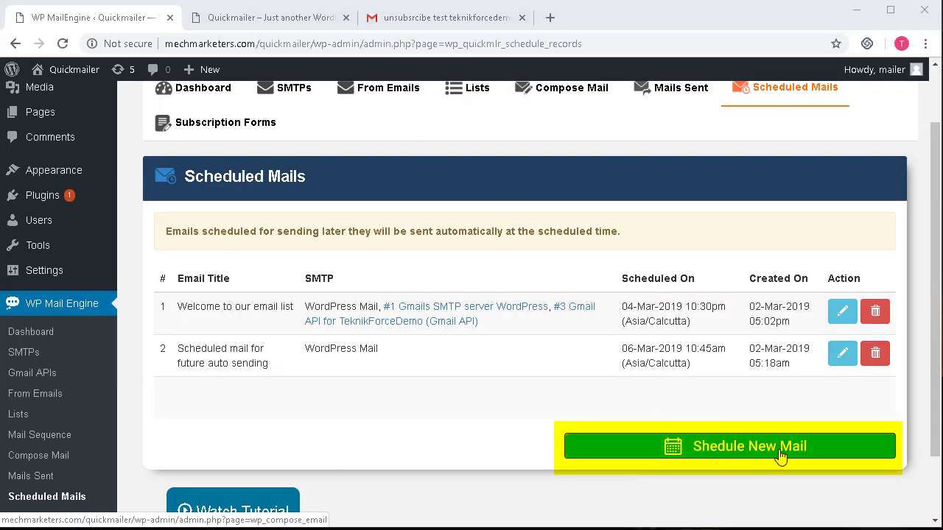
left_click(779, 455)
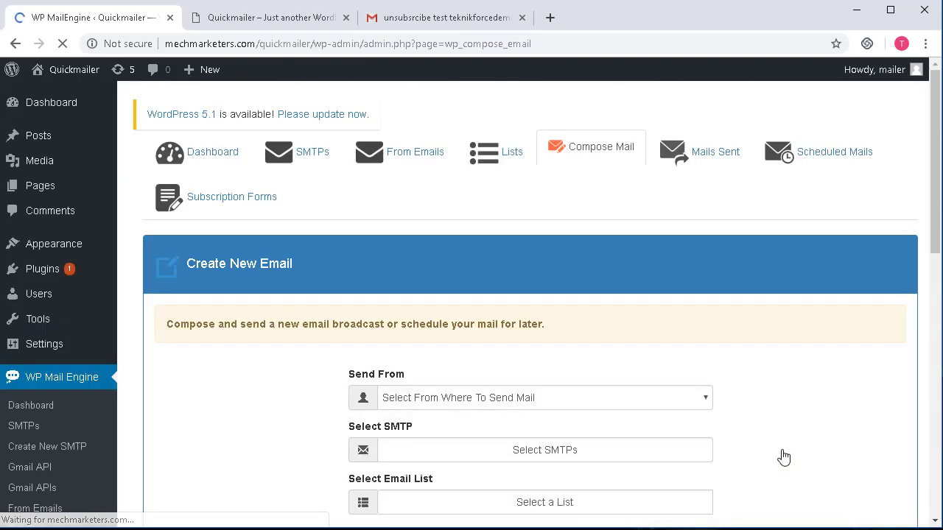
scroll(783, 442, "down", 8)
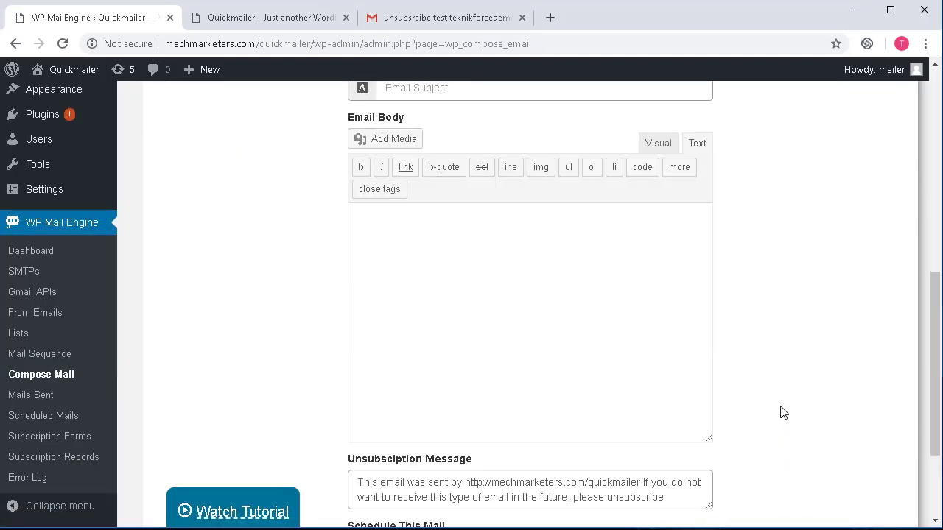
scroll(784, 413, "down", 1)
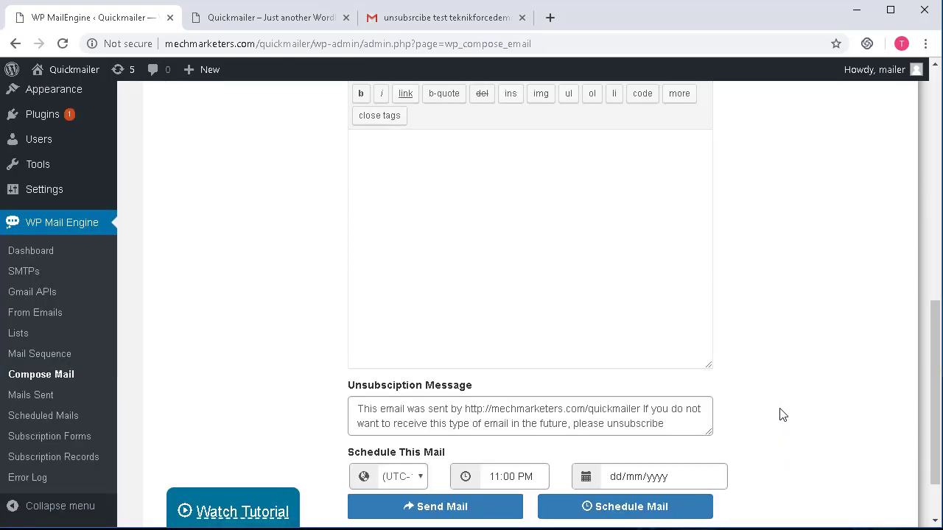
scroll(781, 415, "up", 4)
scroll(913, 319, "down", 5)
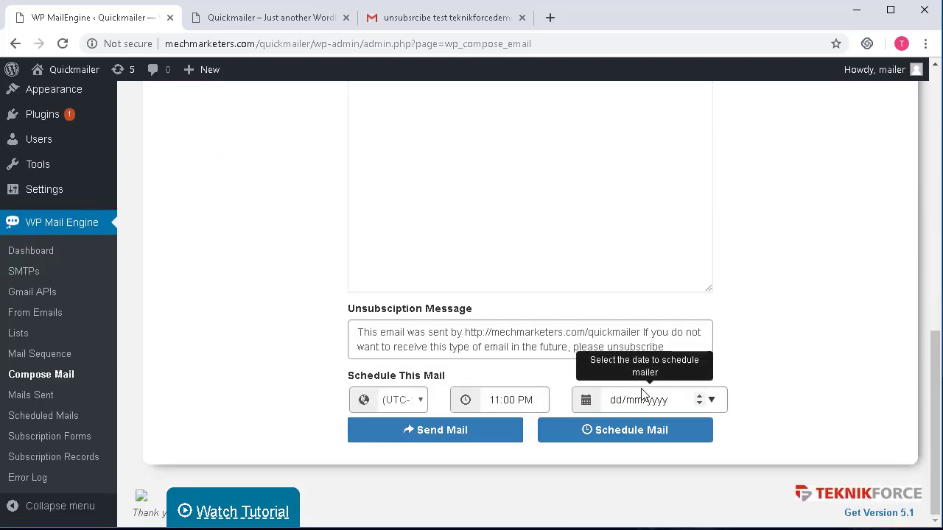
scroll(784, 454, "up", 10)
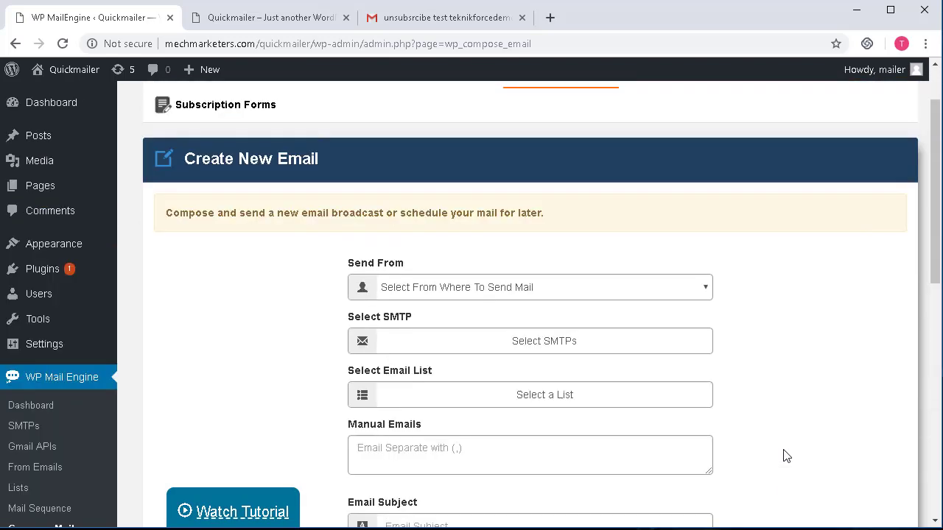
left_click(795, 186)
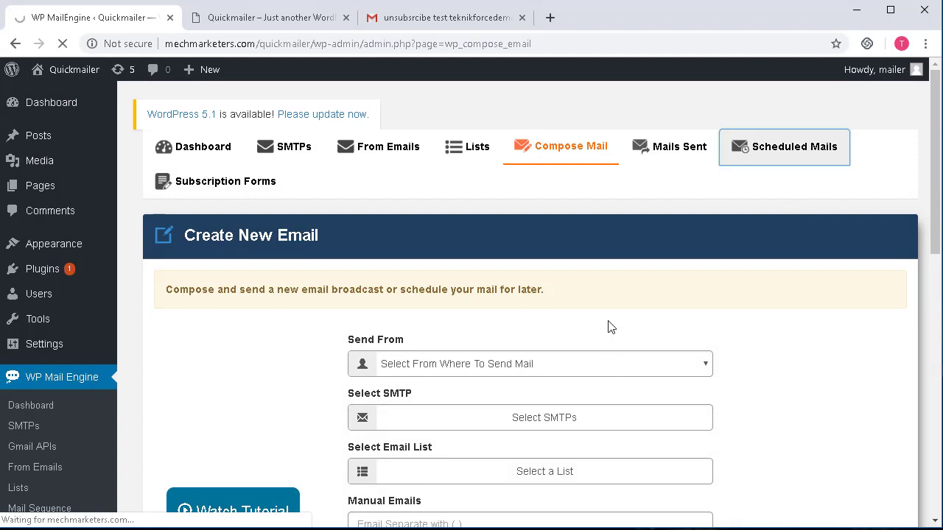